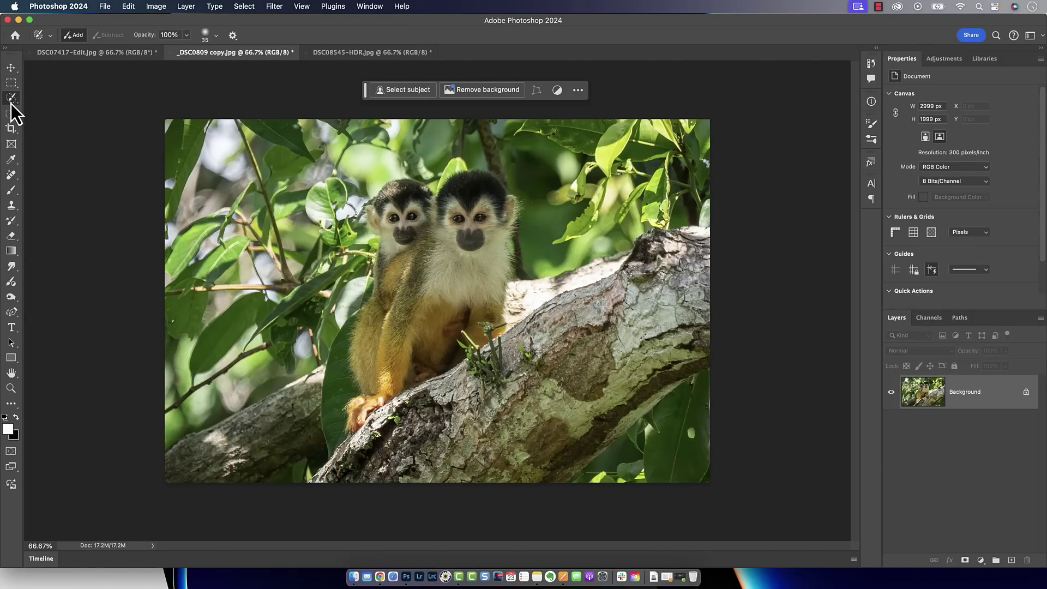
- Switch to the Selection Brush Tool from the lasso tool group
click(11, 102)
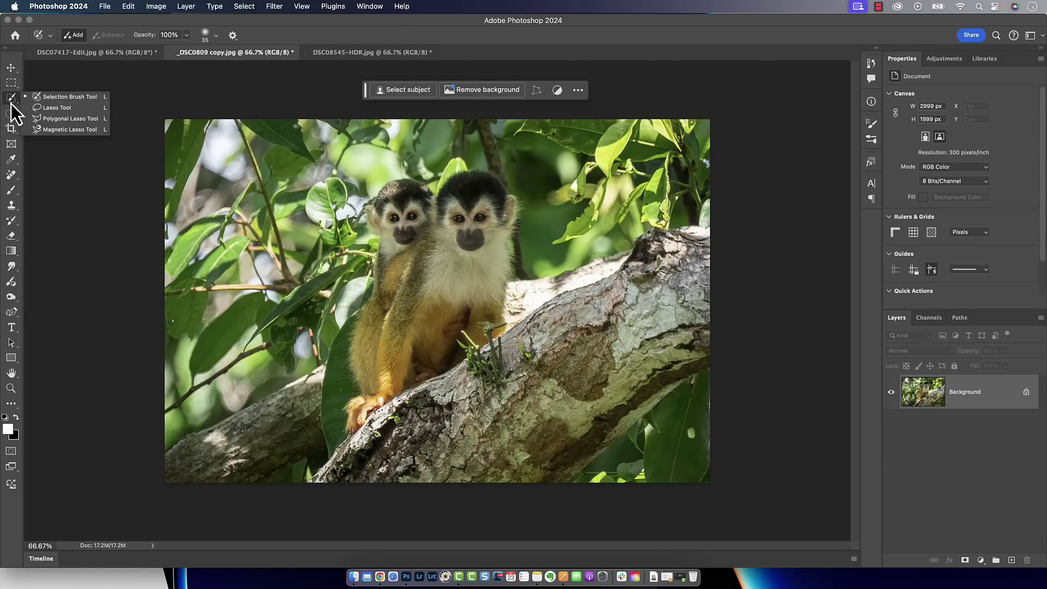
click(100, 100)
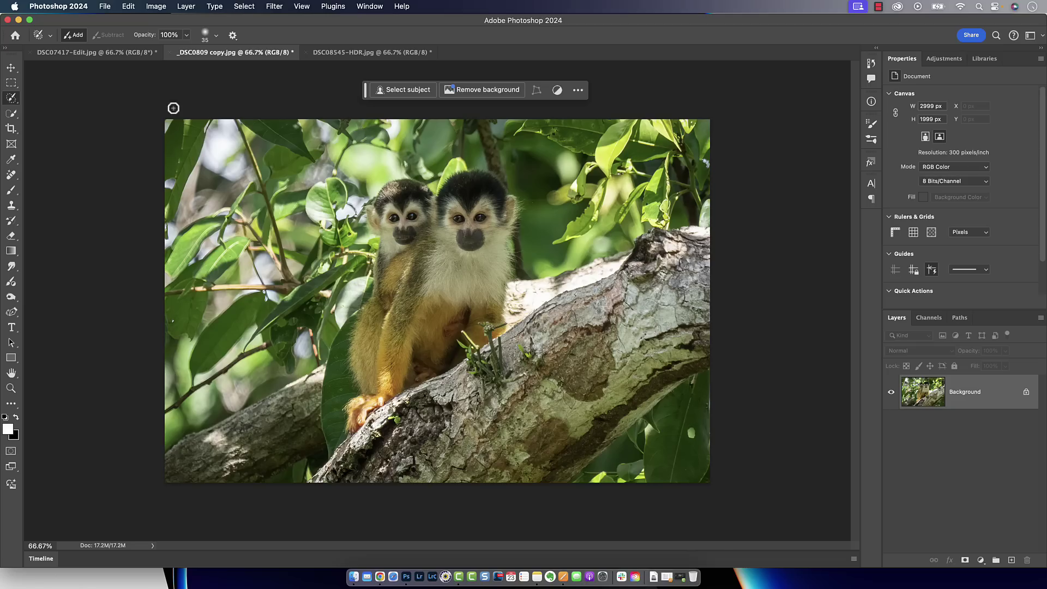
- Enlarge the selection brush to 1200 px
click(205, 36)
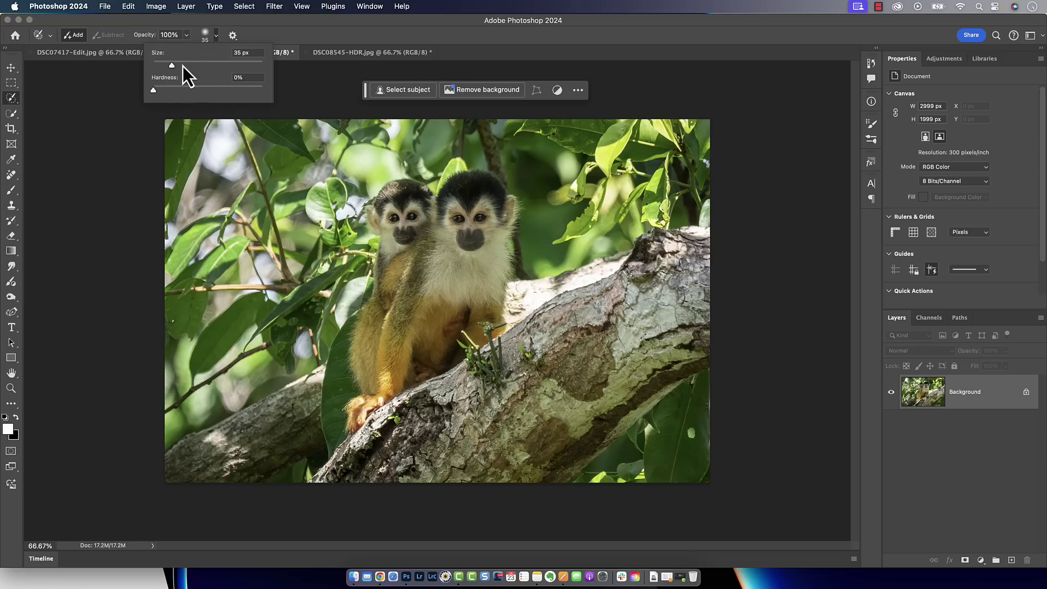
drag(185, 66, 248, 63)
click(263, 23)
key(bracketright)
key(bracketright)
key(bracketright)
key(bracketright)
key(bracketright)
key(bracketright)
key(bracketright)
key(bracketright)
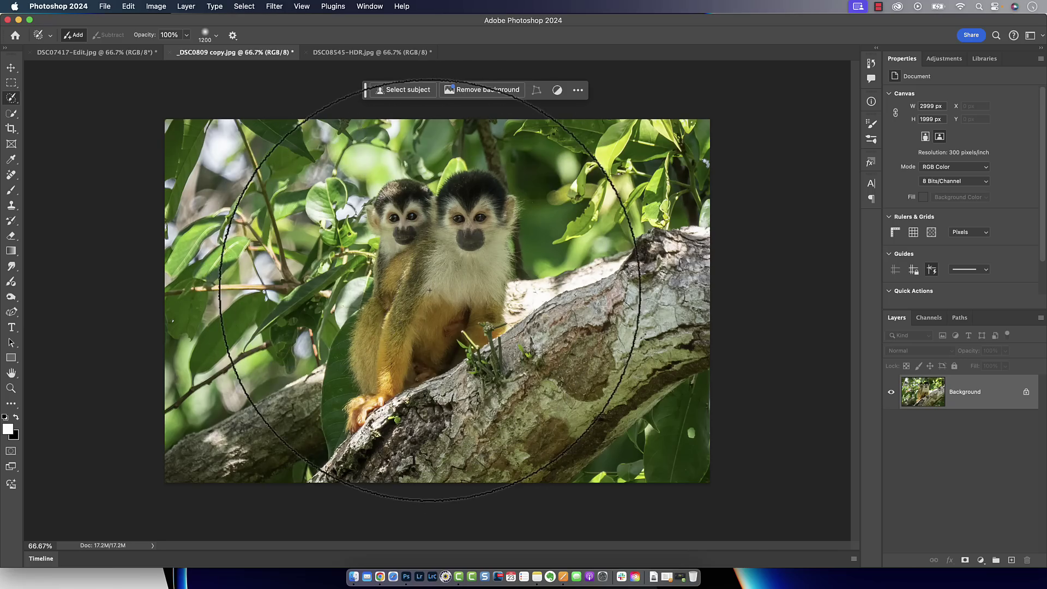
- Paint over the two monkeys, then invert the selection to their surroundings
click(359, 287)
mouse_move(359, 287)
mouse_down()
mouse_move(472, 292)
mouse_move(434, 275)
mouse_move(436, 300)
mouse_move(401, 270)
mouse_move(442, 273)
mouse_move(477, 312)
mouse_move(451, 292)
mouse_up()
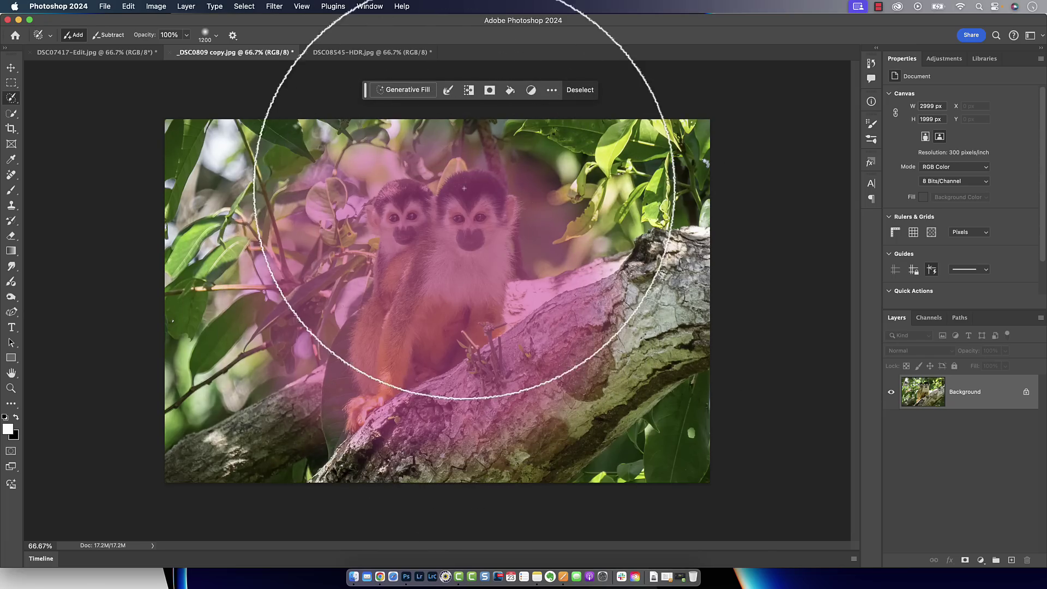
click(470, 92)
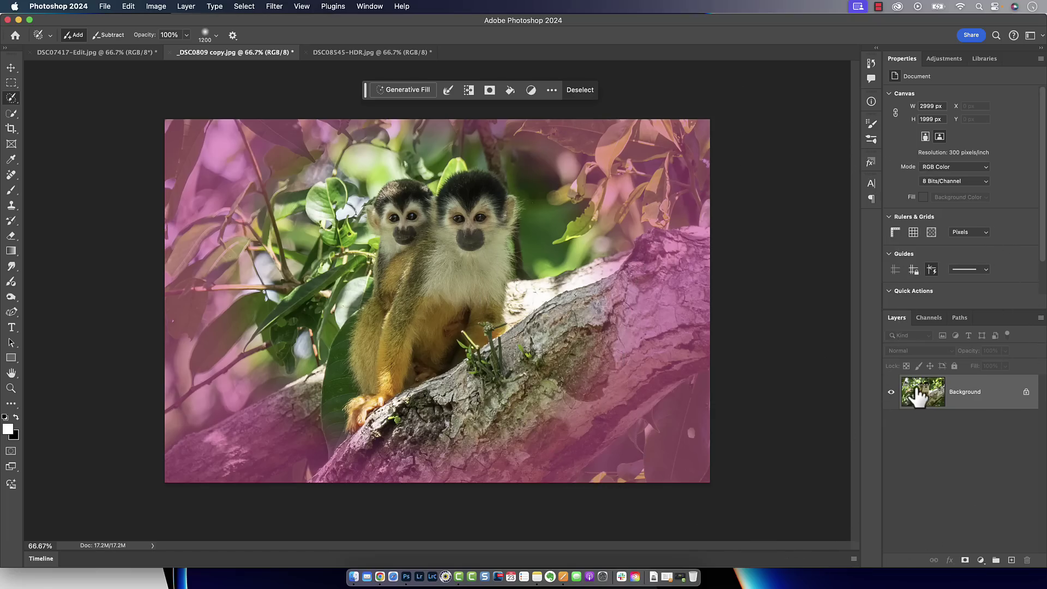
- Copy the surroundings to Layer 1 and blend it Multiply at 40% opacity
key(super+j)
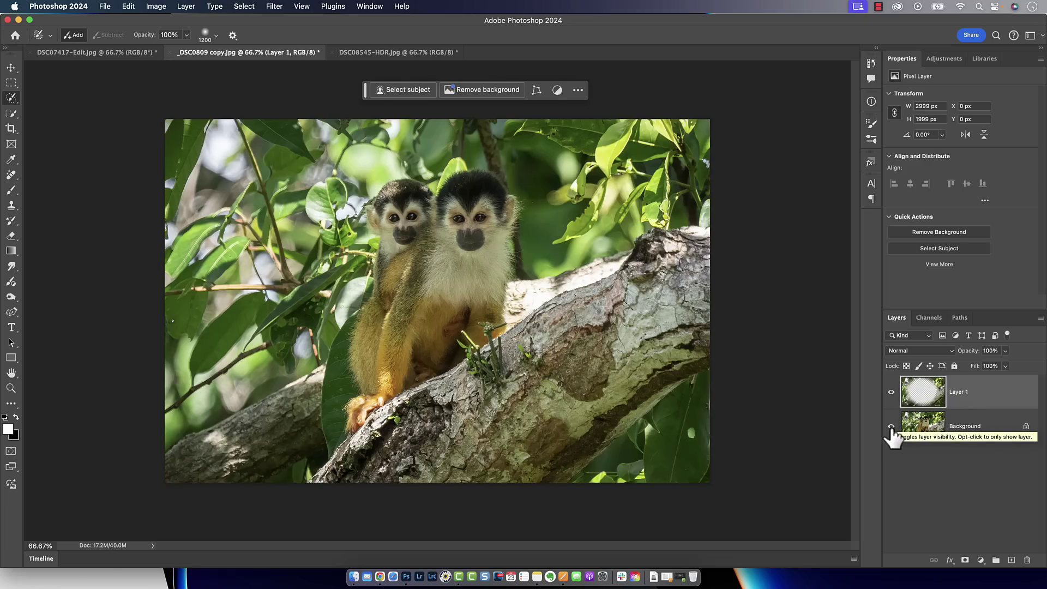
click(891, 427)
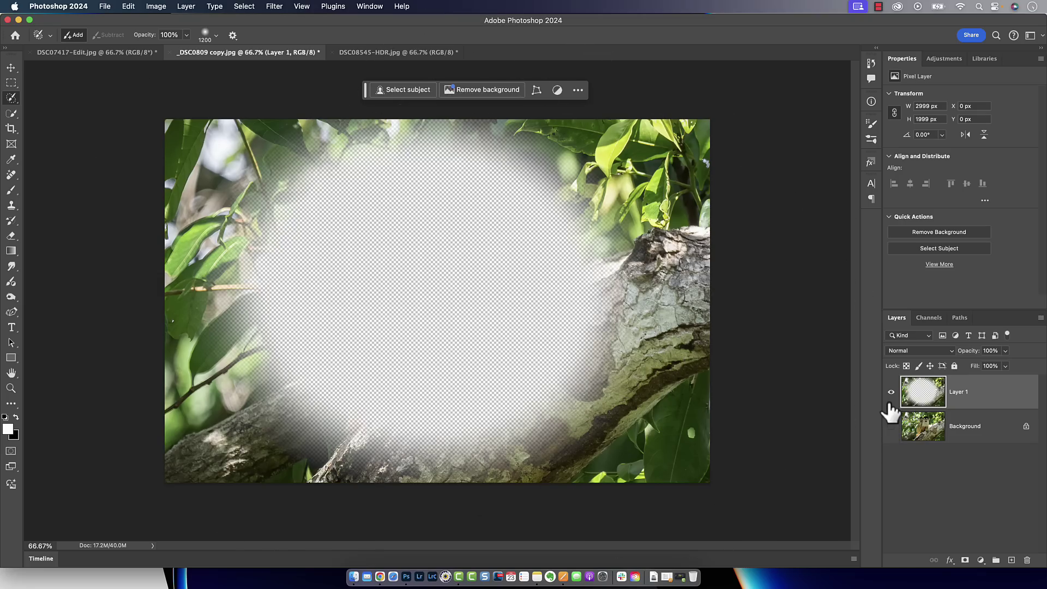
click(891, 427)
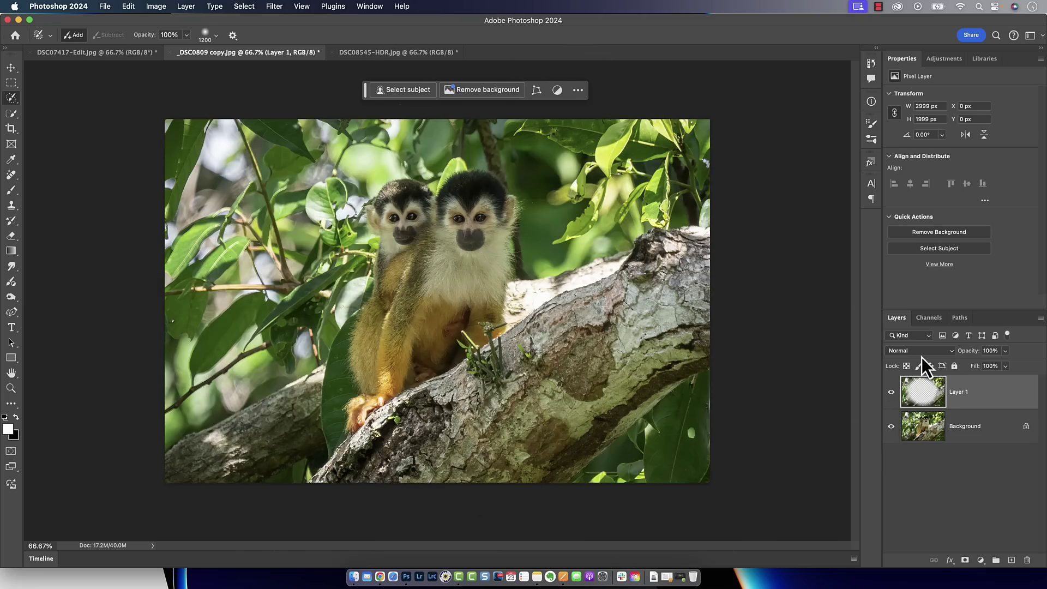
click(921, 352)
click(913, 393)
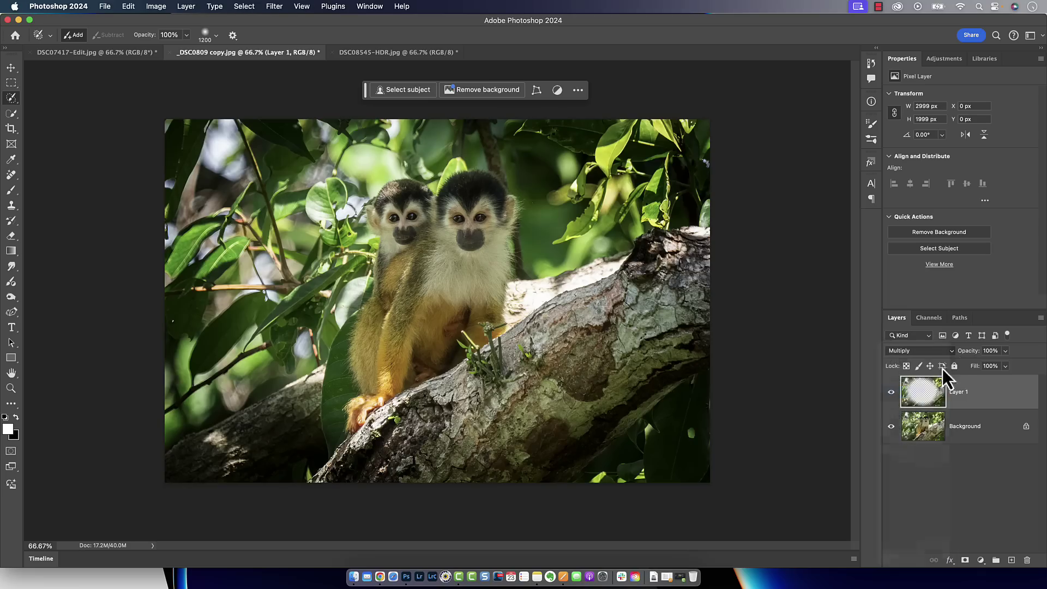
mouse_move(969, 350)
mouse_down()
mouse_move(923, 358)
mouse_move(989, 360)
mouse_move(972, 355)
mouse_up()
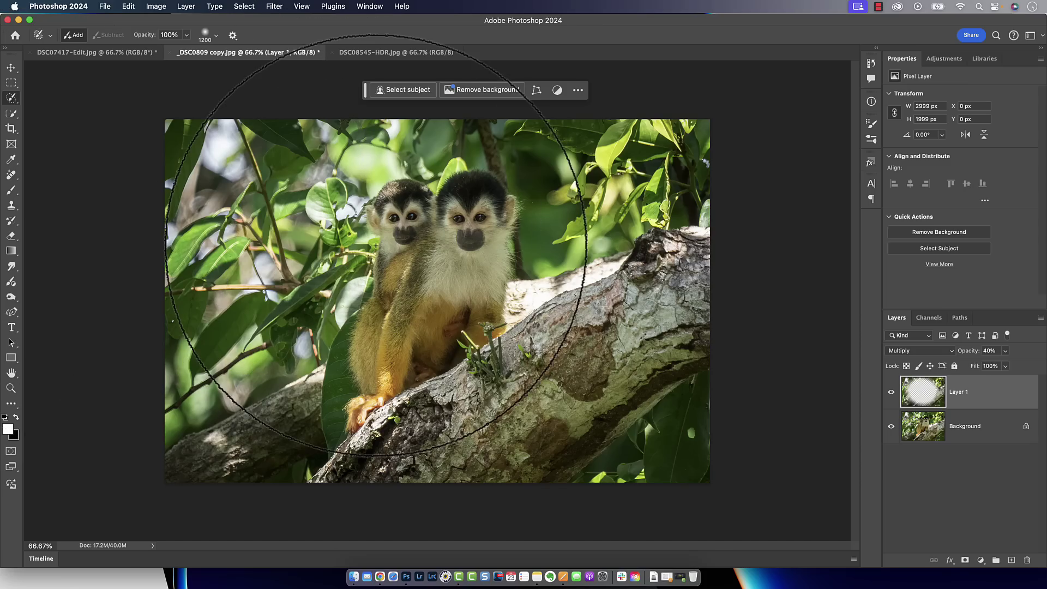
- Delete Layer 1 and, with a smaller brush, select the photo's upper-left edge leaves
key(BackSpace)
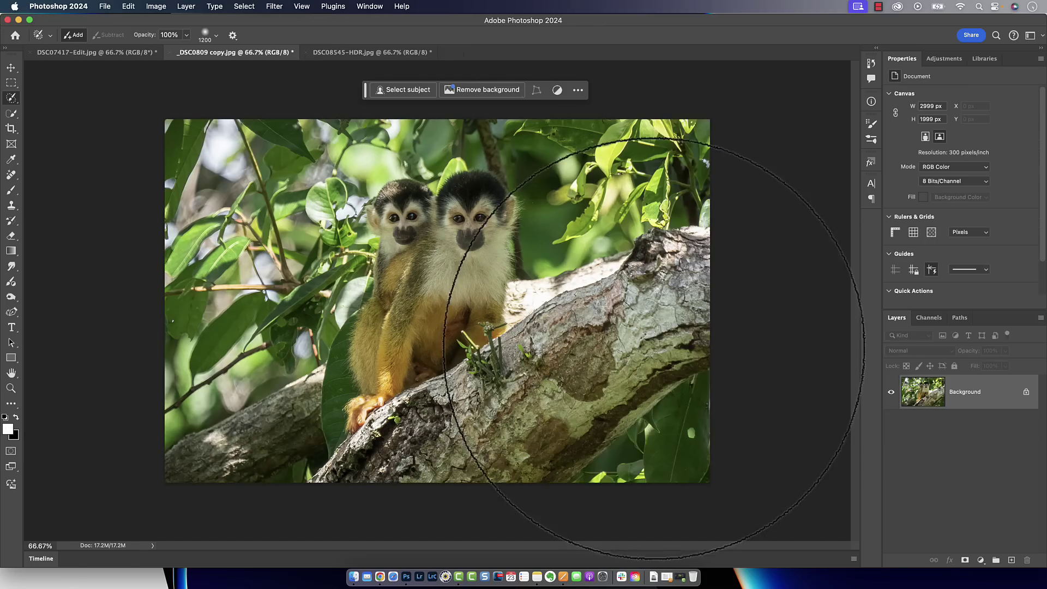
key(bracketleft)
key(bracketleft)
key(bracketleft)
key(bracketleft)
key(bracketleft)
key(bracketleft)
key(bracketleft)
key(bracketleft)
key(bracketleft)
key(bracketleft)
key(bracketleft)
key(bracketleft)
key(bracketleft)
key(bracketleft)
key(bracketleft)
key(bracketleft)
key(bracketleft)
key(bracketleft)
key(bracketleft)
key(bracketleft)
key(bracketleft)
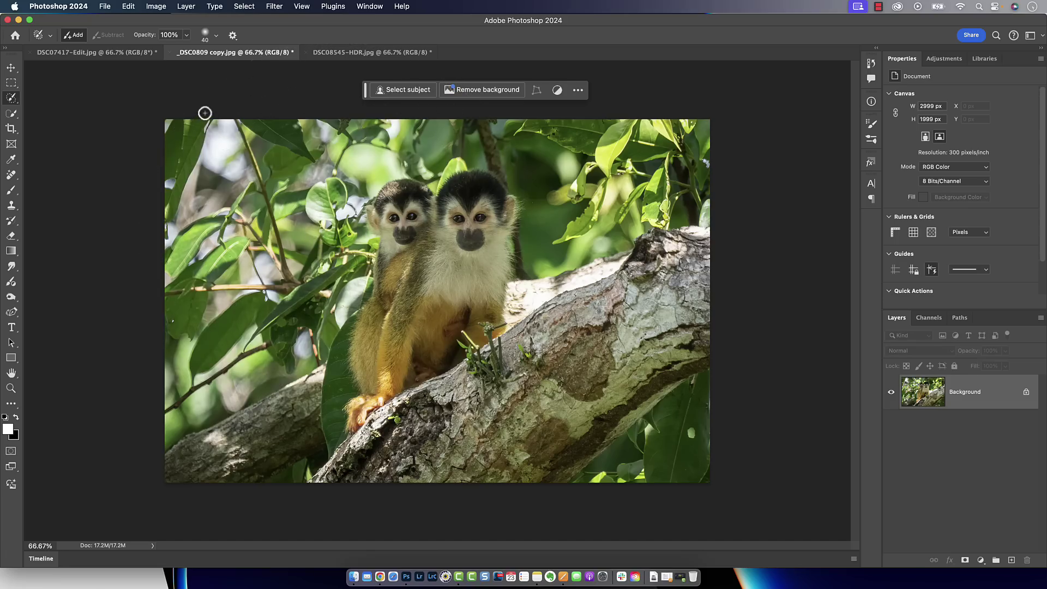
mouse_move(207, 112)
mouse_down()
mouse_move(161, 207)
mouse_move(158, 270)
mouse_move(185, 273)
mouse_move(160, 228)
mouse_move(162, 190)
mouse_move(166, 274)
mouse_move(160, 246)
mouse_move(171, 267)
mouse_move(191, 272)
mouse_move(260, 233)
mouse_move(279, 195)
mouse_move(280, 144)
mouse_move(262, 120)
mouse_move(202, 119)
mouse_up()
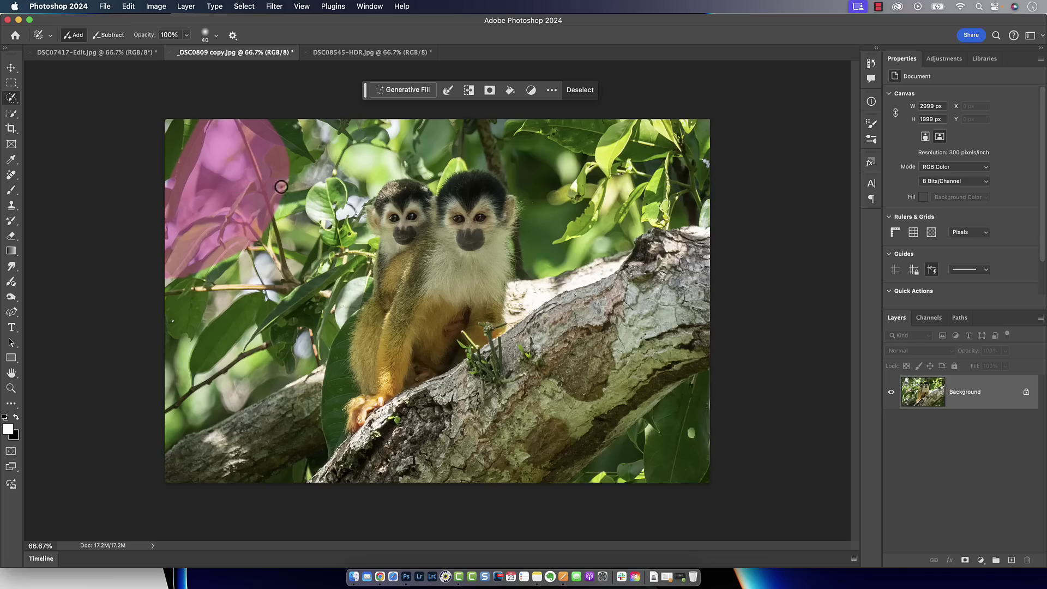
- Run Edit > Generative Fill on the selected edge with no prompt
click(129, 6)
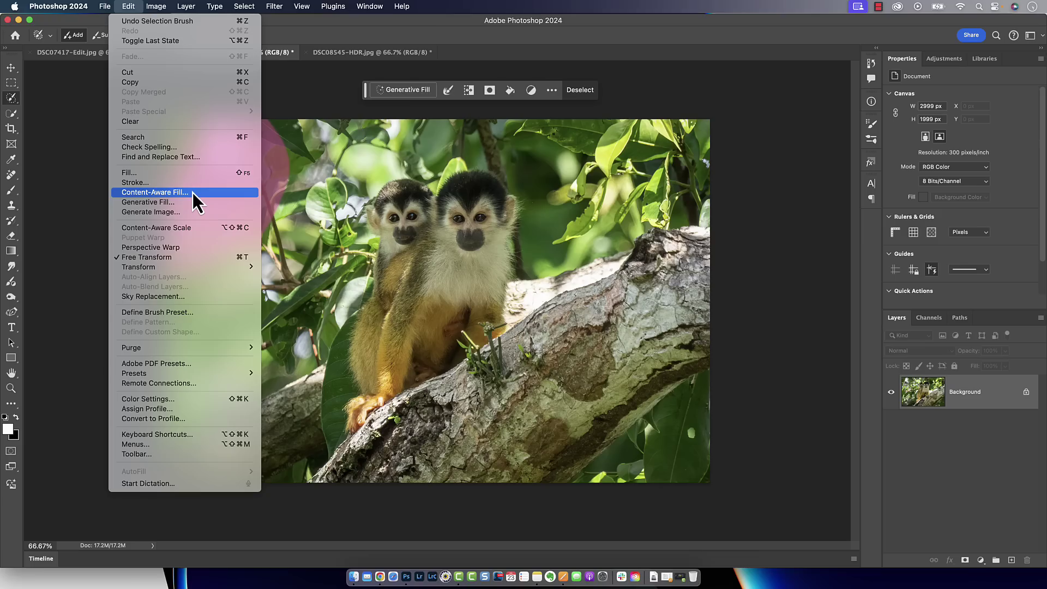
click(398, 93)
click(404, 92)
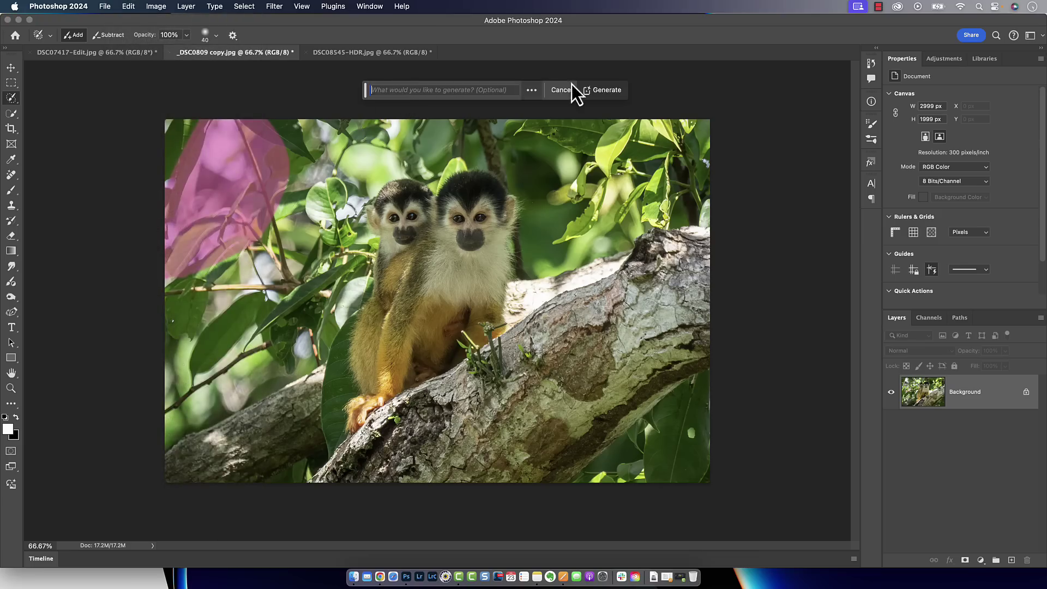
click(607, 90)
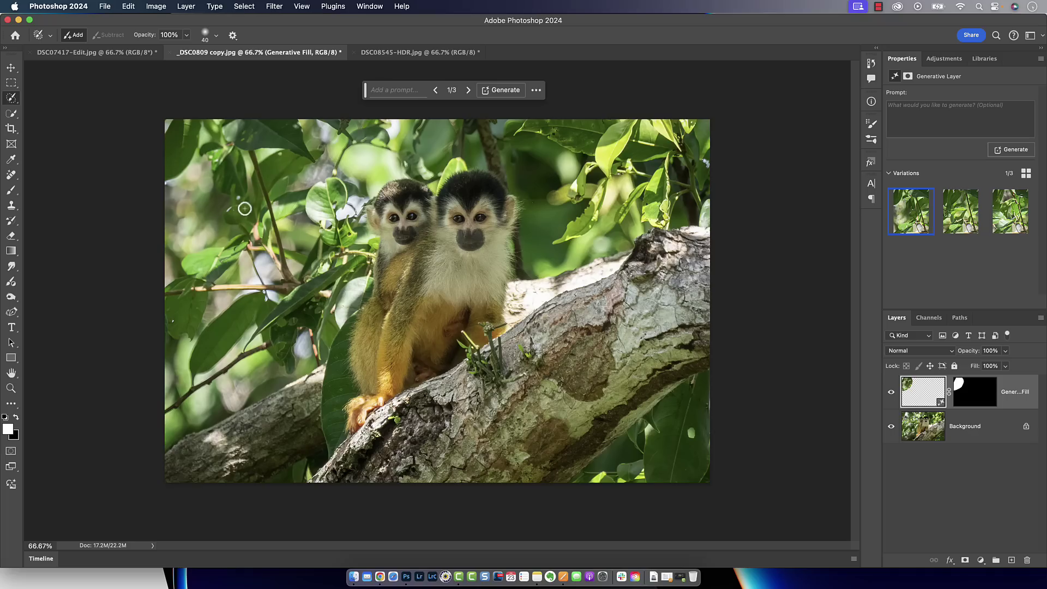
- Reselect the Selection Brush Tool and zoom to 300% on the leaves left of the smaller monkey
right_click(12, 100)
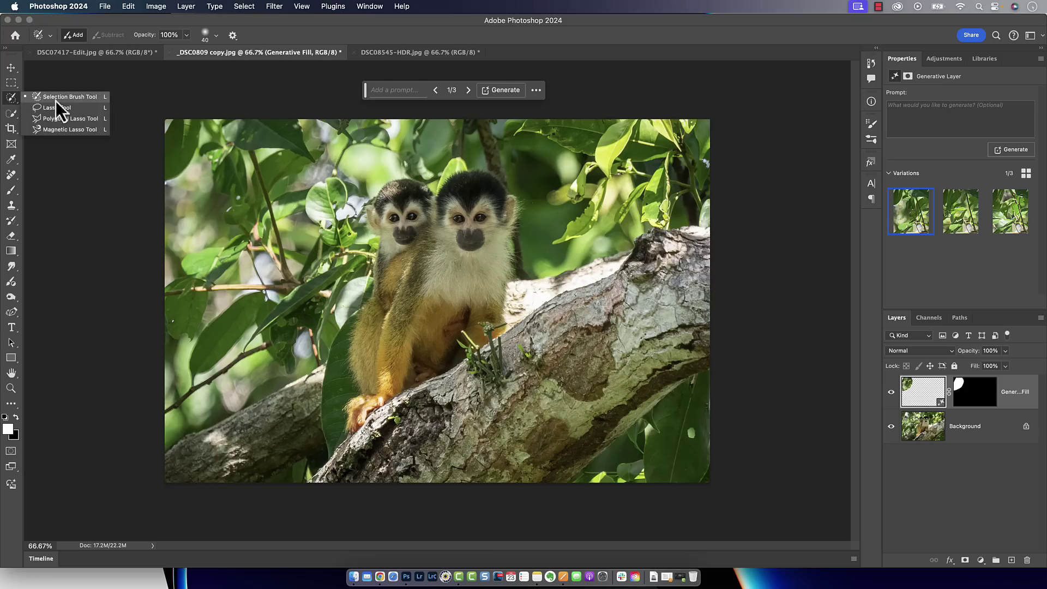
click(100, 99)
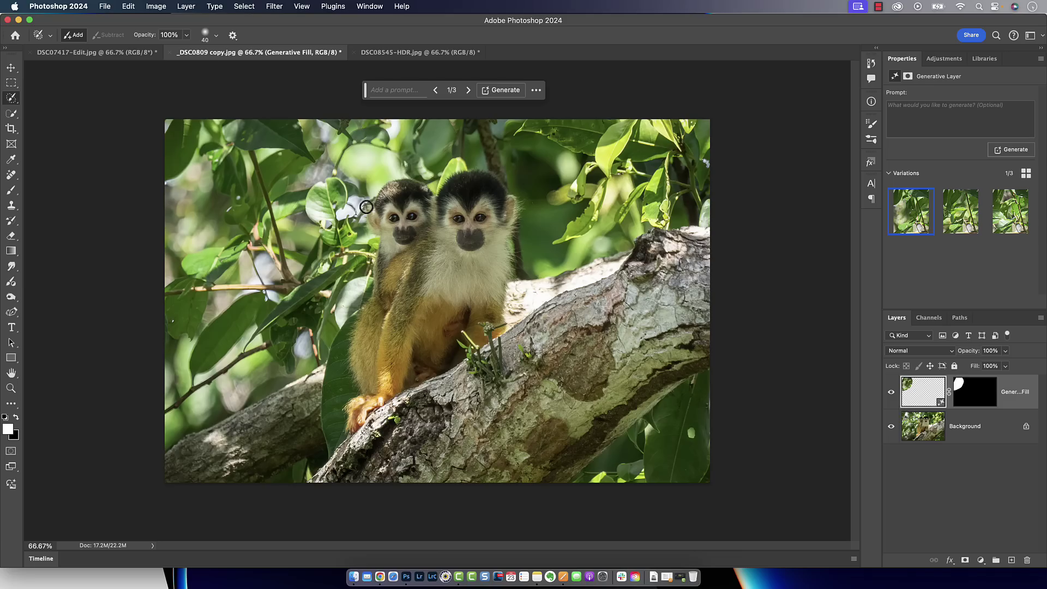
scroll(366, 207, up, 8)
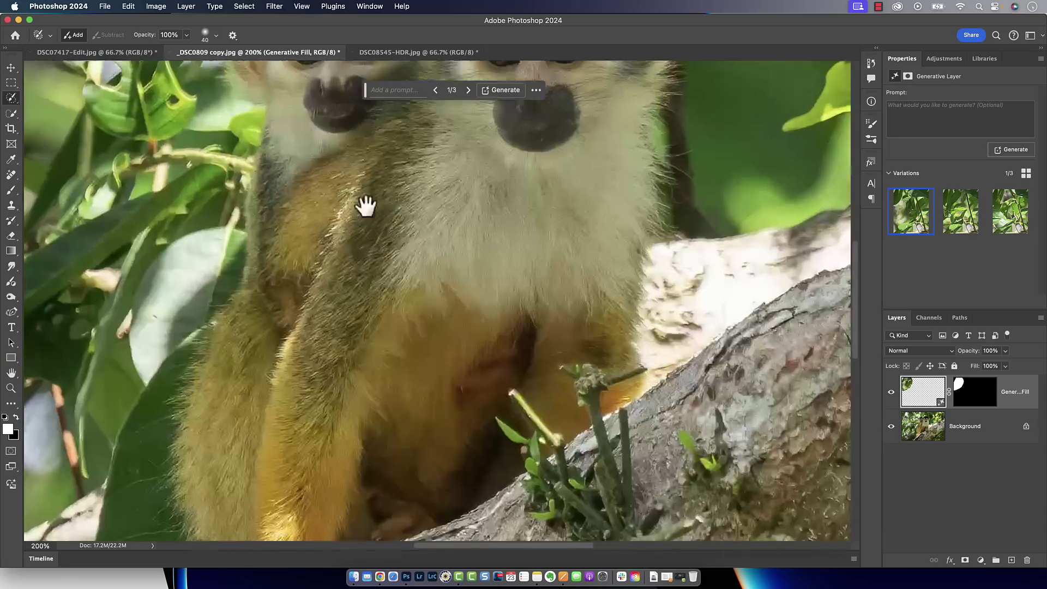
drag(164, 204, 428, 414)
scroll(394, 375, up, 2)
mouse_move(394, 375)
mouse_down()
mouse_move(535, 421)
mouse_move(479, 374)
mouse_up()
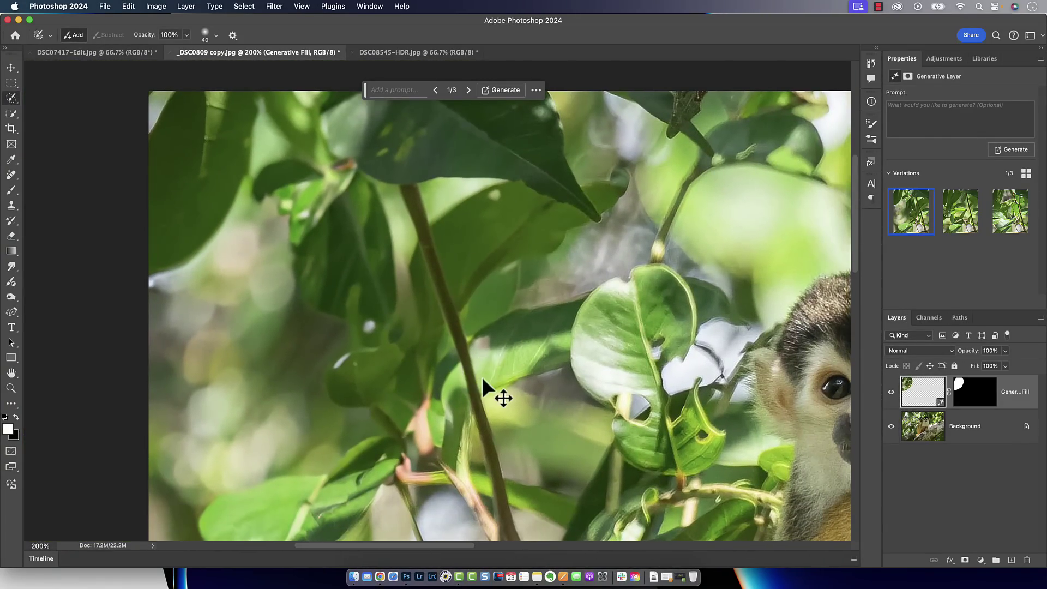
scroll(483, 380, up, 1)
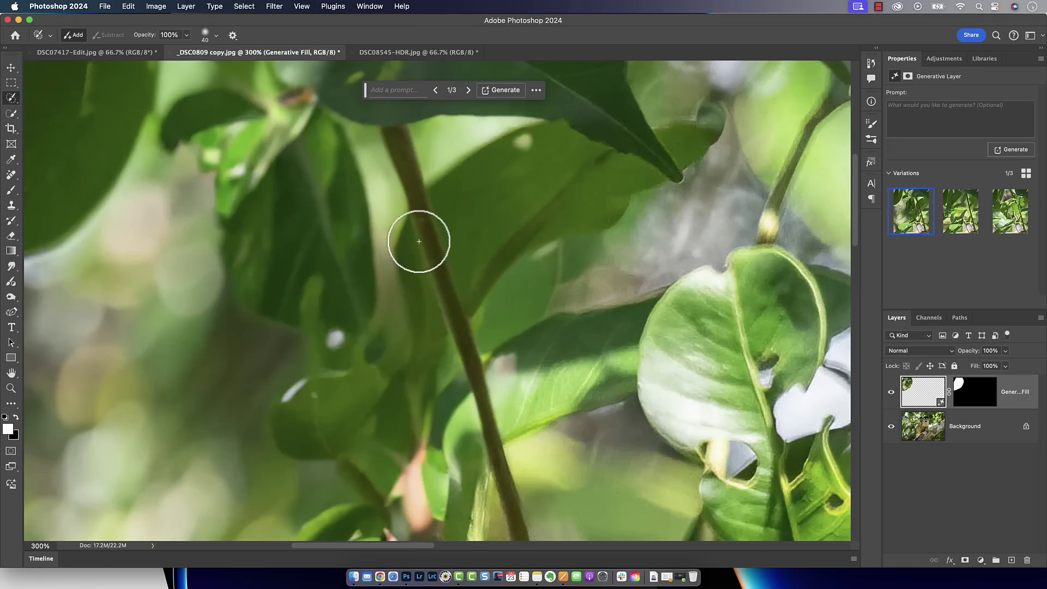
mouse_move(898, 205)
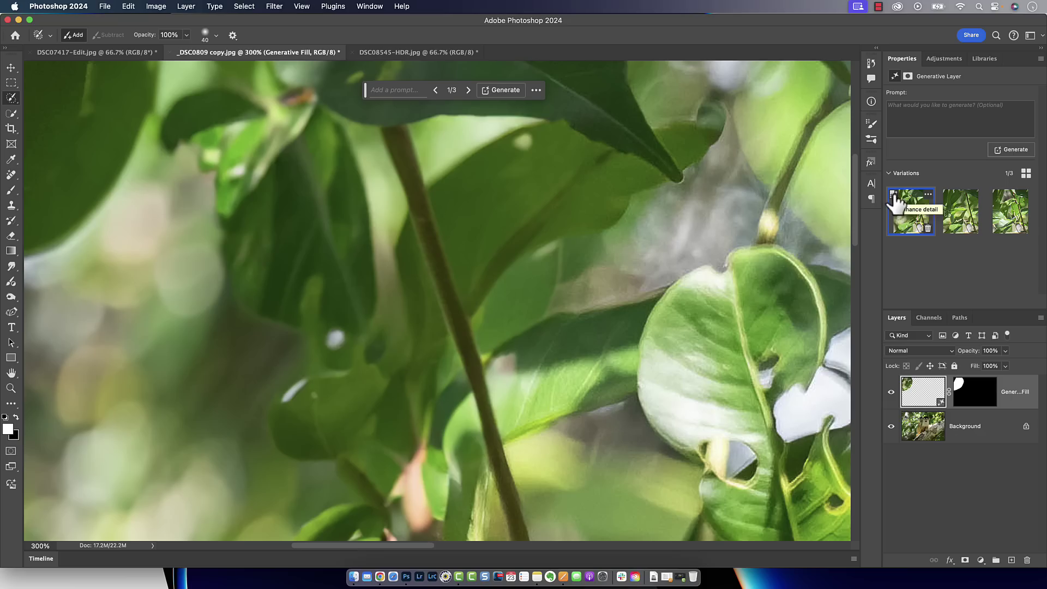
- Apply Enhance Detail to the first Generative Fill variation, creating a fourth variation
click(368, 6)
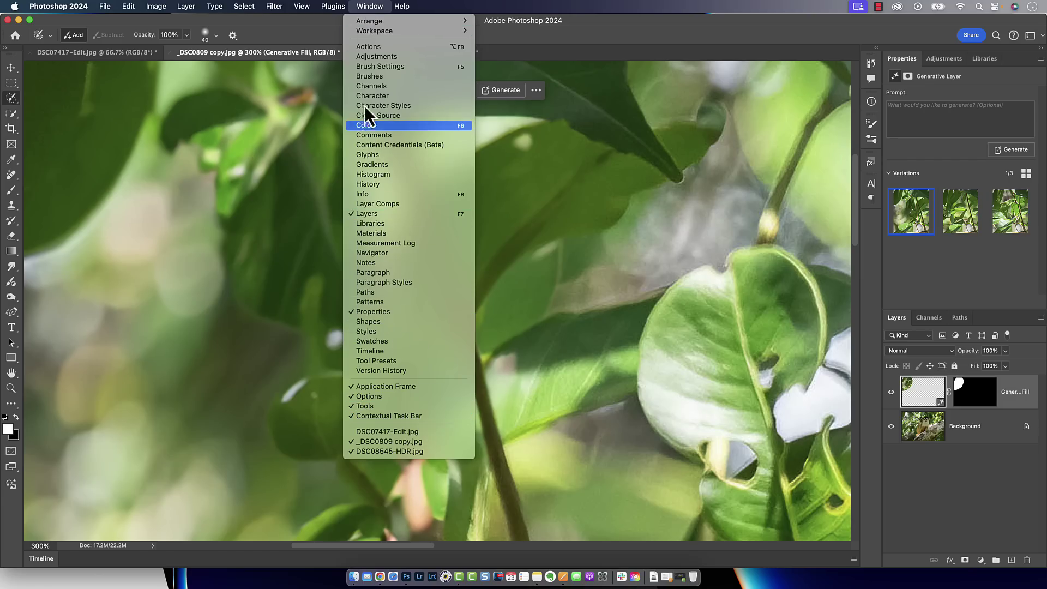
click(369, 7)
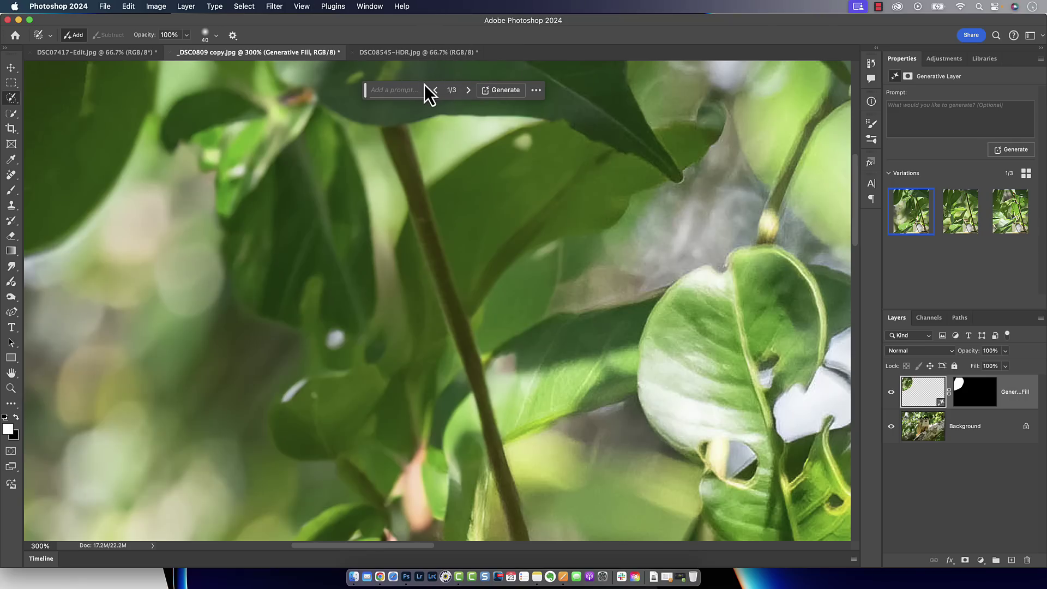
click(894, 196)
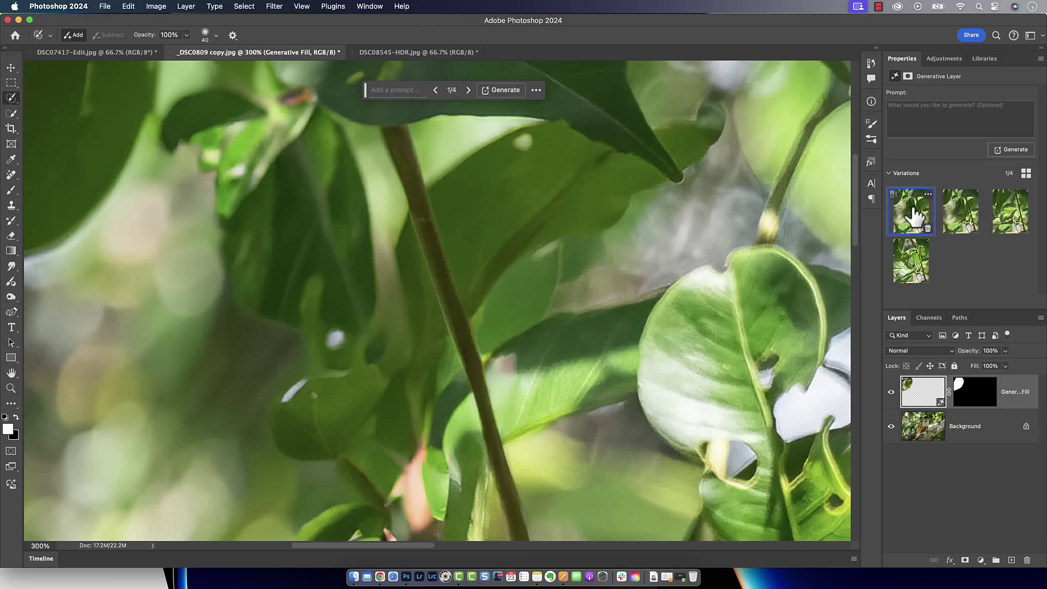
click(467, 91)
key(super+equal)
key(super+equal)
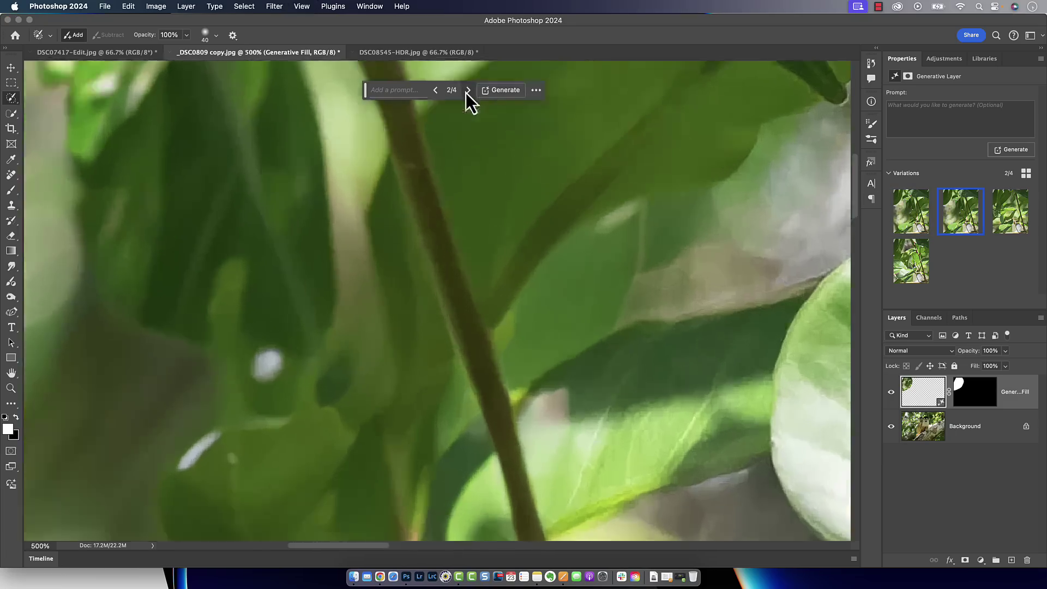
click(435, 91)
click(468, 91)
key(super+minus)
key(super+minus)
click(434, 93)
key(super+minus)
key(super+minus)
key(super+minus)
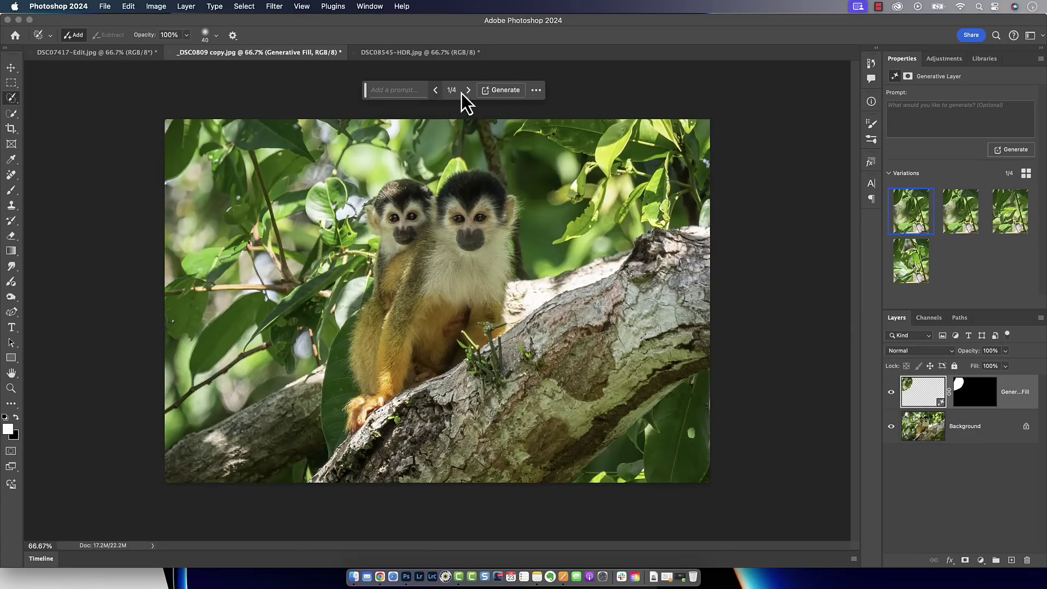
click(469, 91)
click(436, 90)
- Keep the detail-enhanced first variation active on the Generative Fill layer
mouse_move(893, 206)
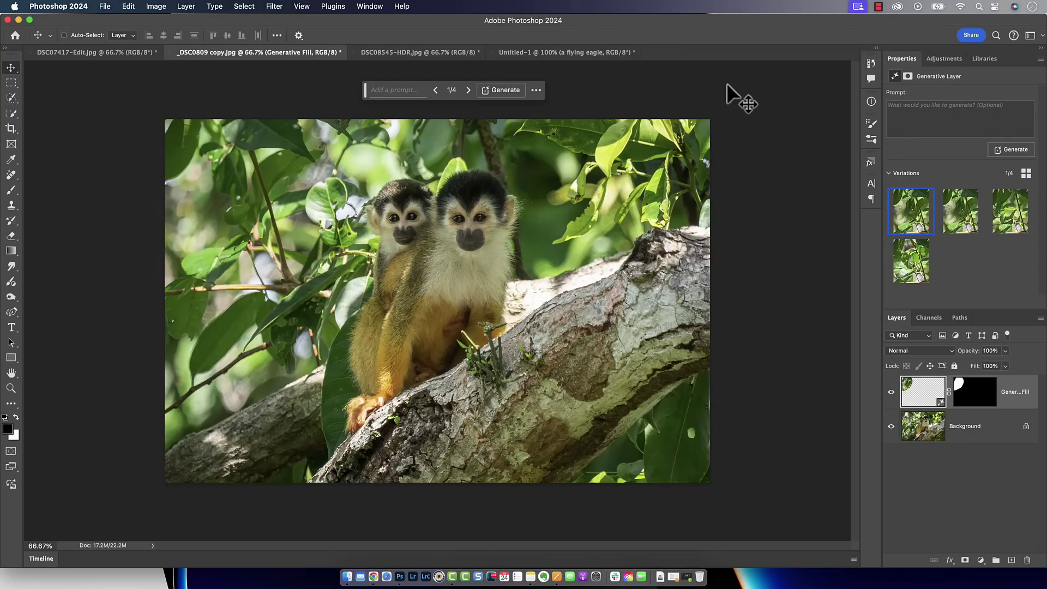
- Create a new 1000 × 1000 px document and open Edit > Generate Image
key(super+n)
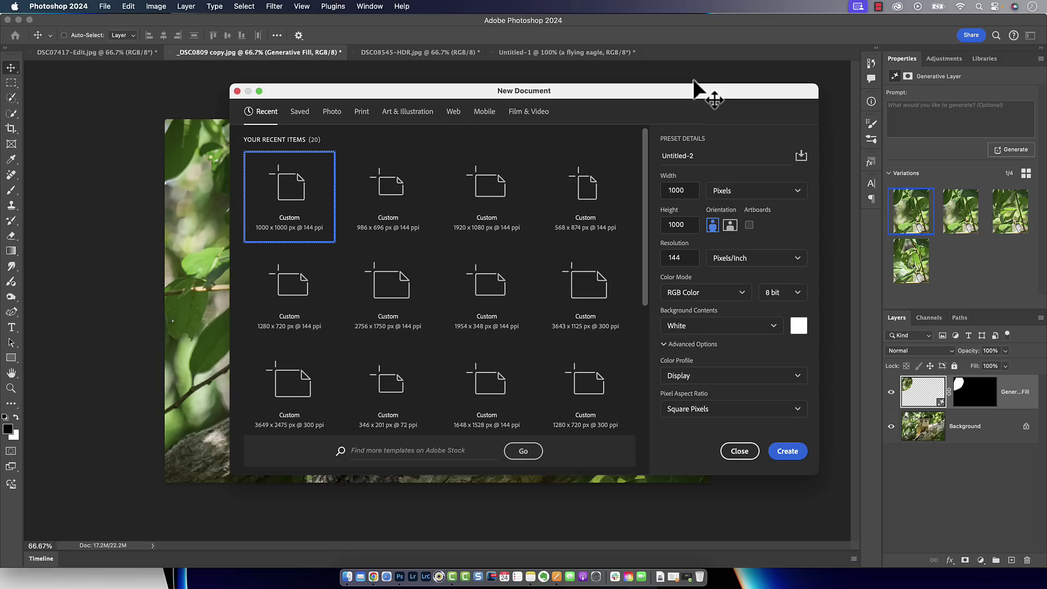
key(Return)
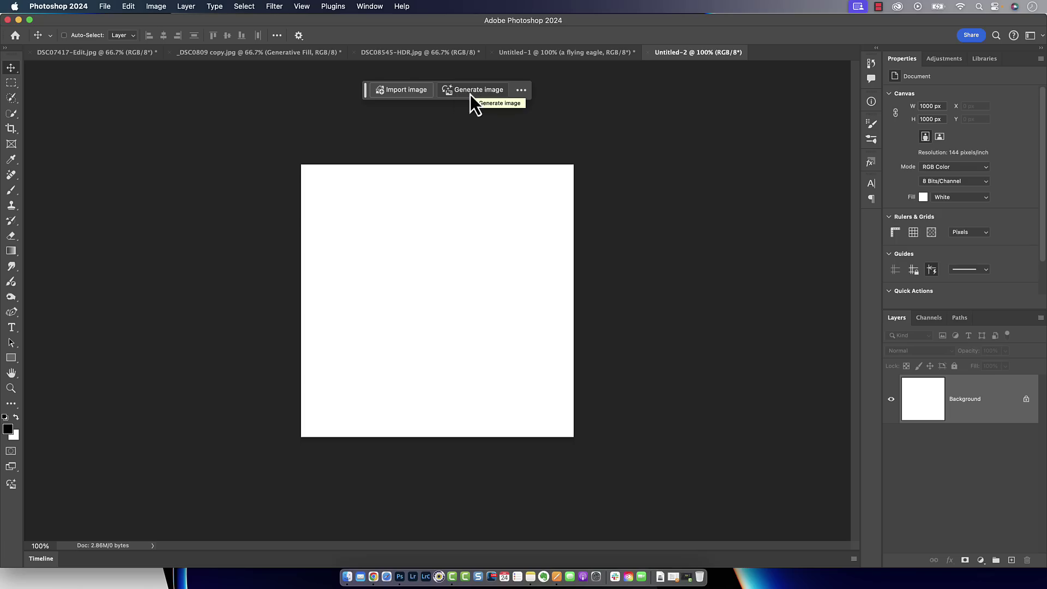
click(130, 8)
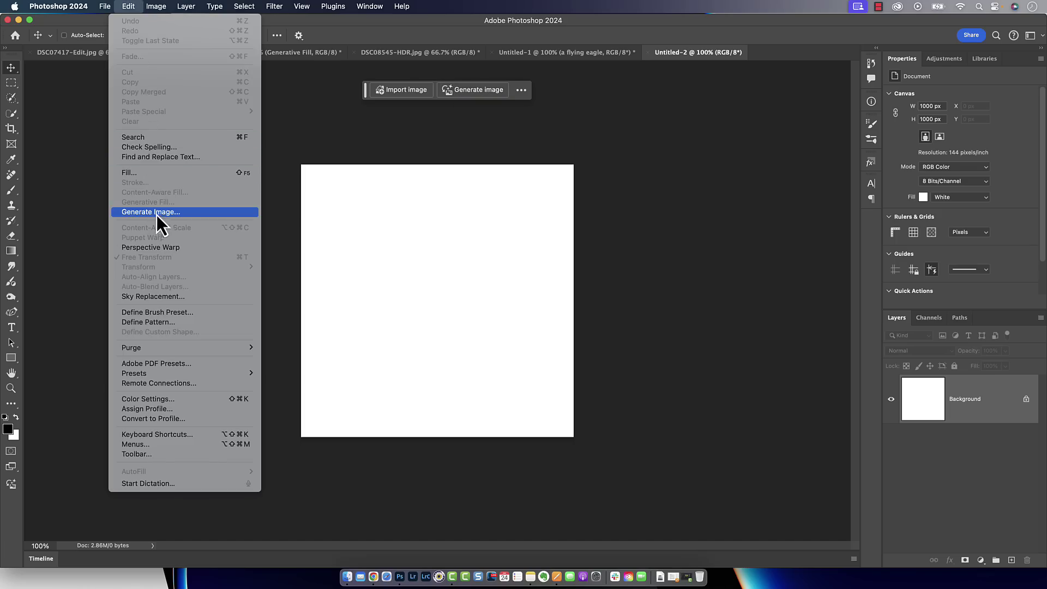
click(473, 91)
click(473, 92)
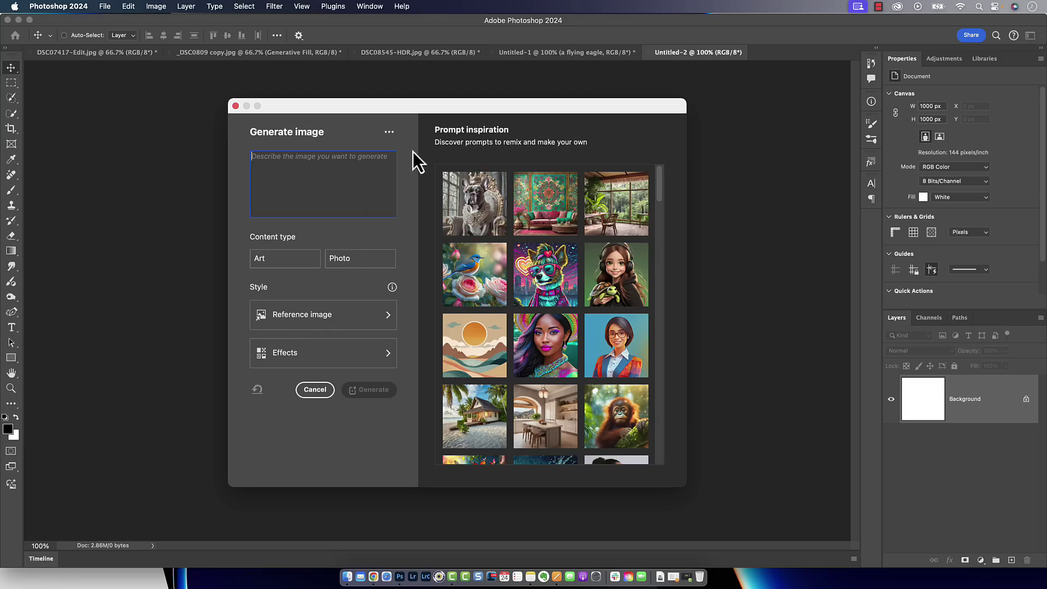
mouse_move(460, 103)
mouse_down()
mouse_move(464, 116)
mouse_move(454, 104)
mouse_up()
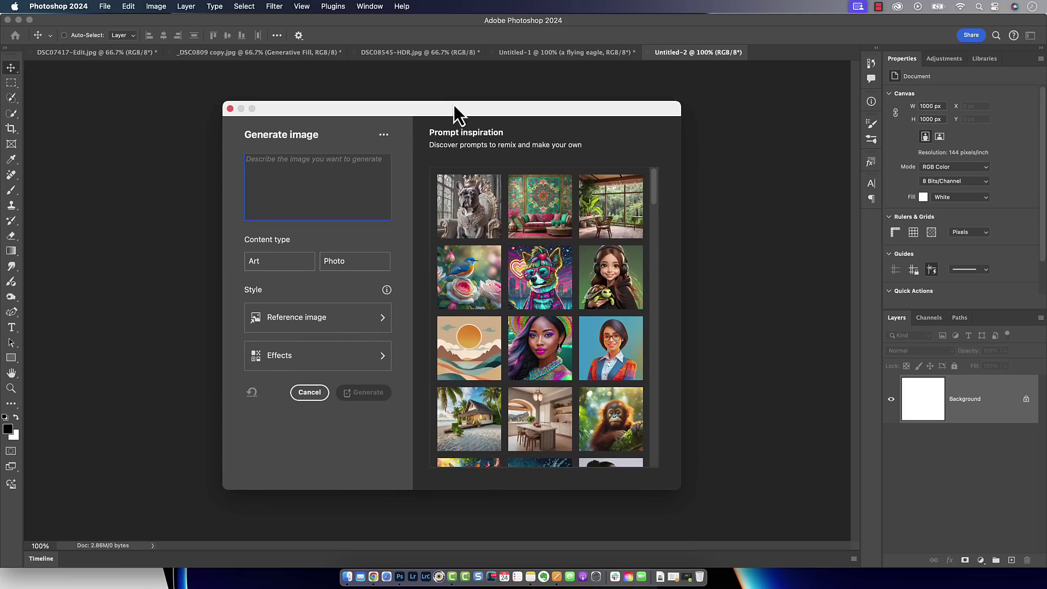
- Enter the prompt 'create a gritty texture with a smooth wispy cloud like appearance with muted fall colors'
click(332, 176)
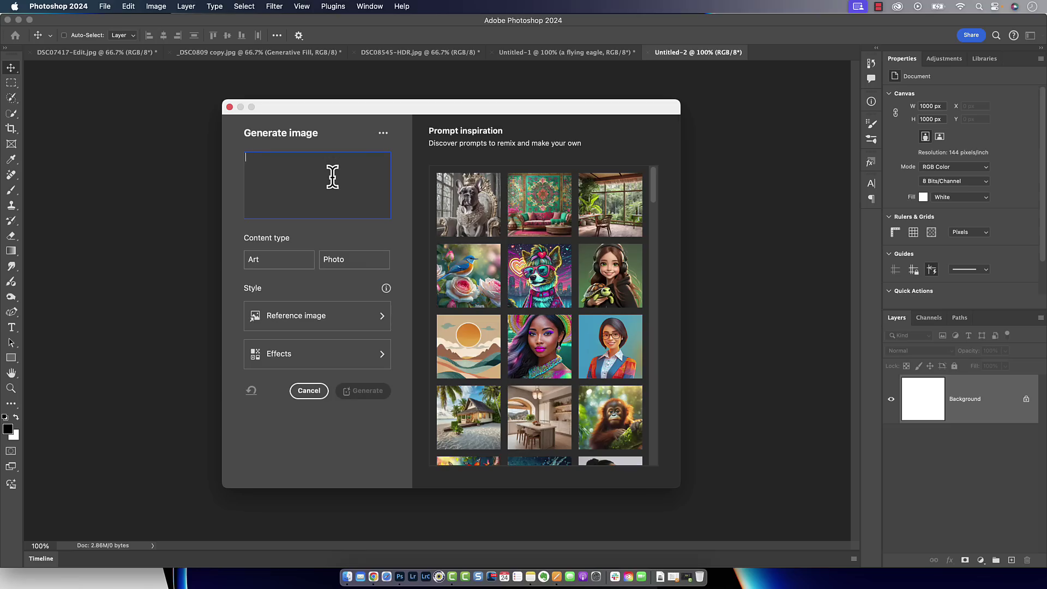
text(create a )
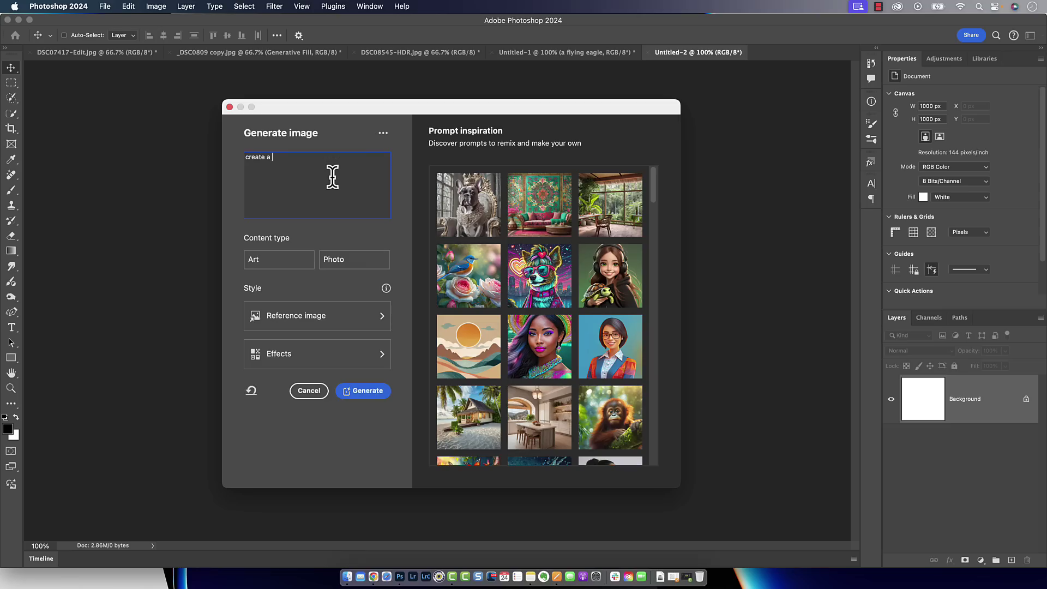
text(gritty texture with a smooth wispy cloud like appear)
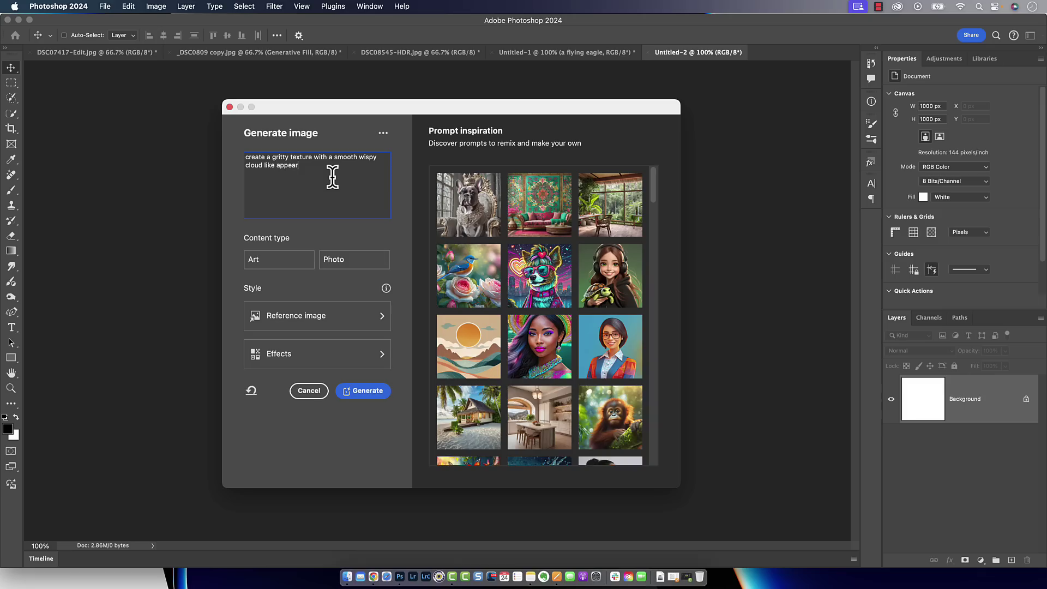
text(ance with muted fall colors)
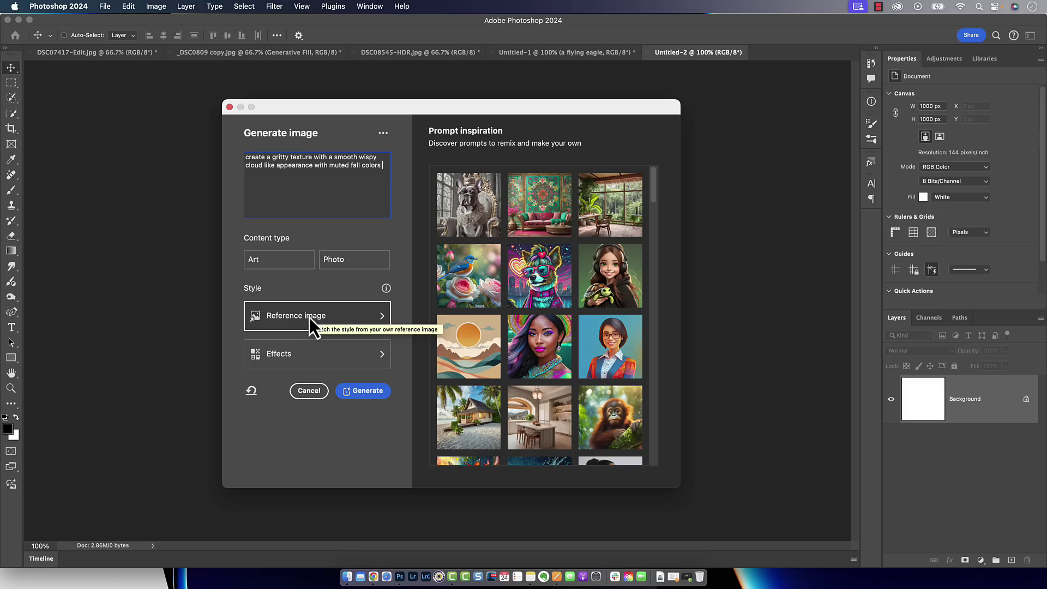
click(306, 357)
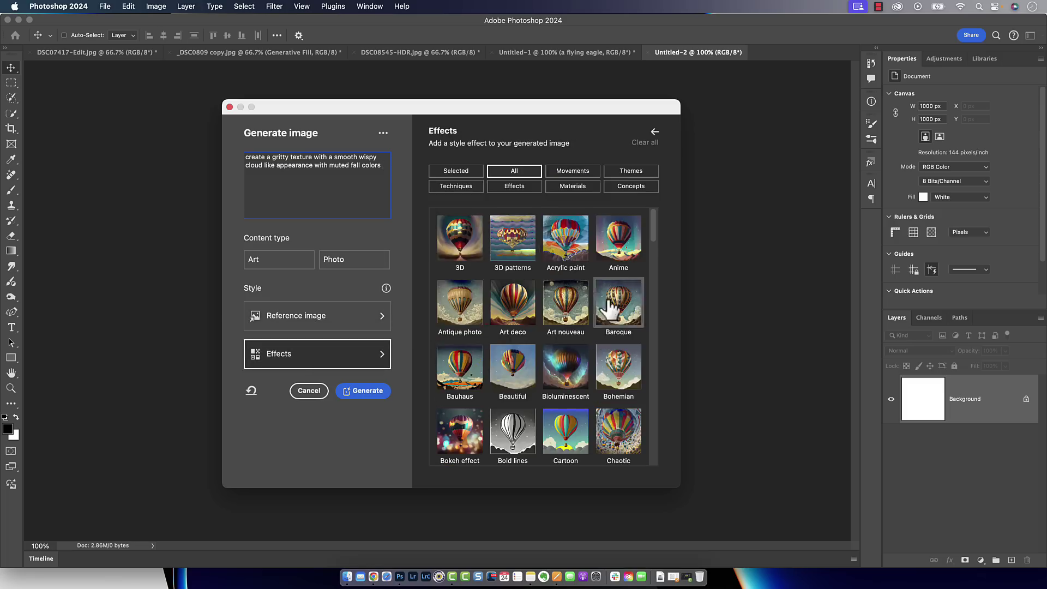
click(655, 132)
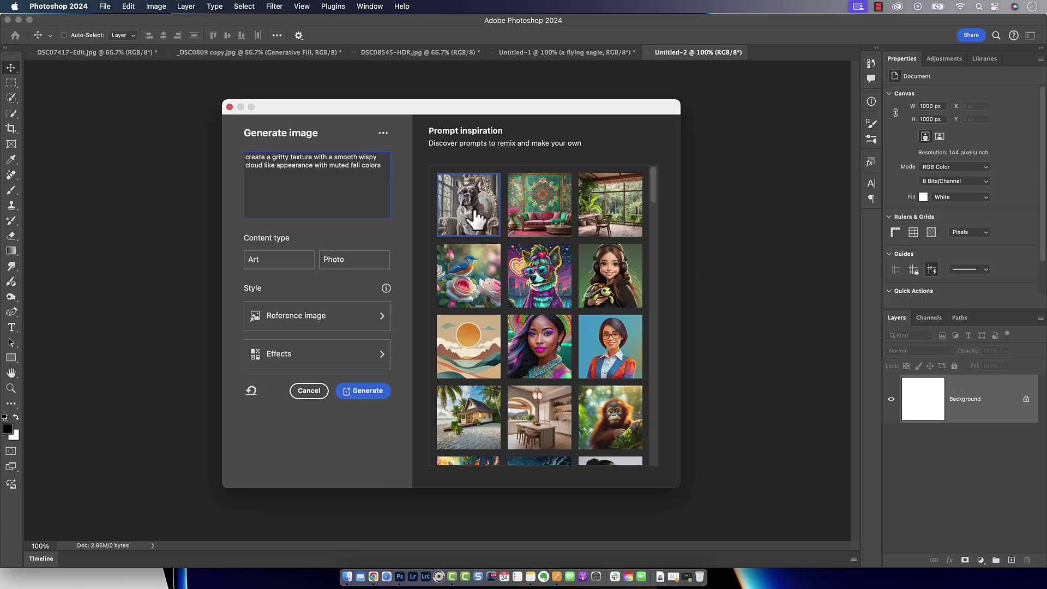
scroll(602, 360, down, 5)
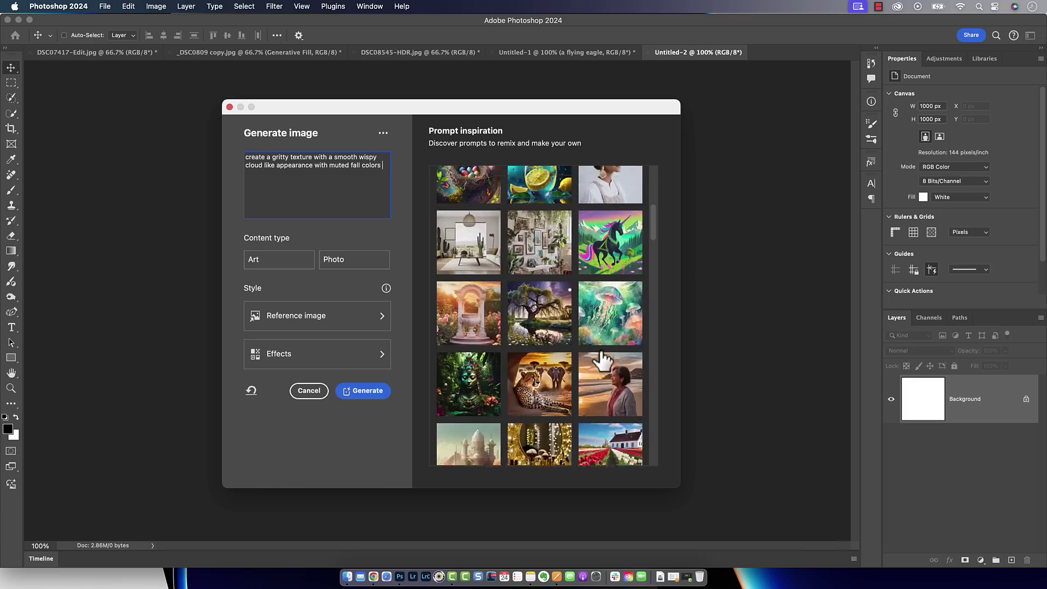
scroll(602, 360, up, 5)
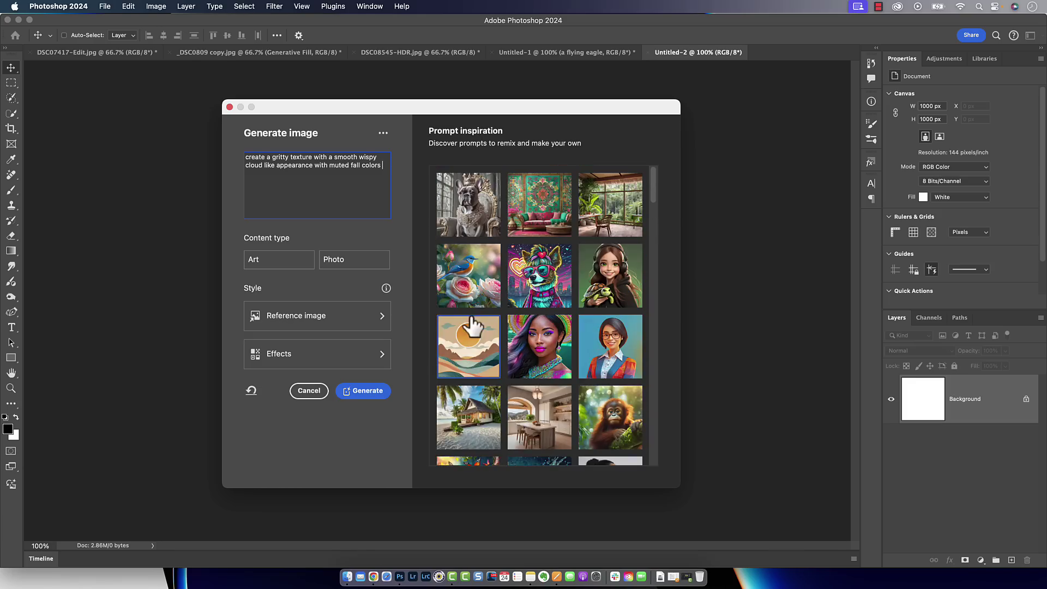
- Generate the texture and cycle through its three variations back to the cloudy first one
click(364, 391)
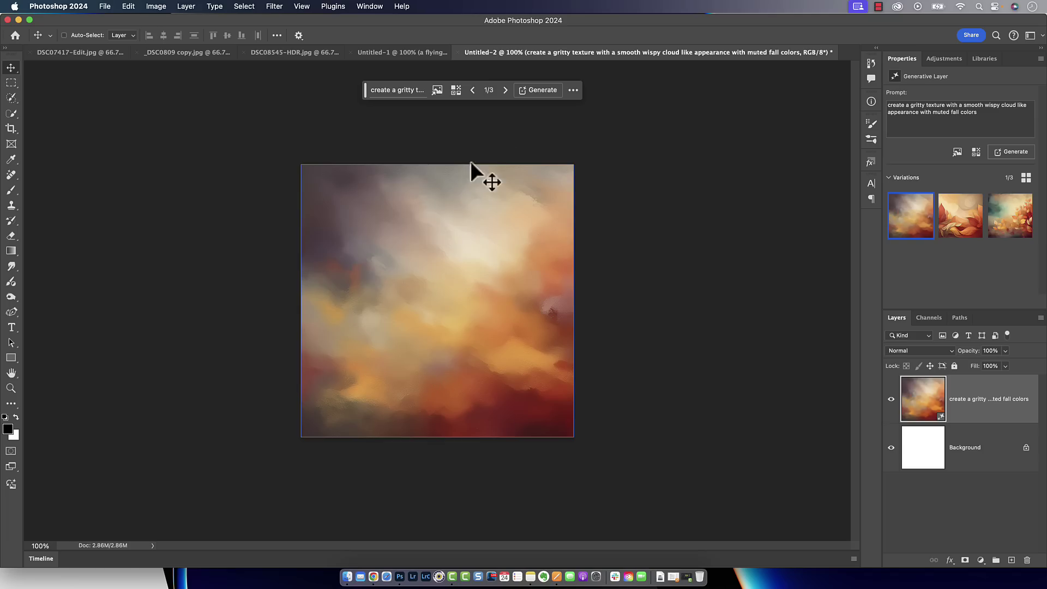
click(505, 89)
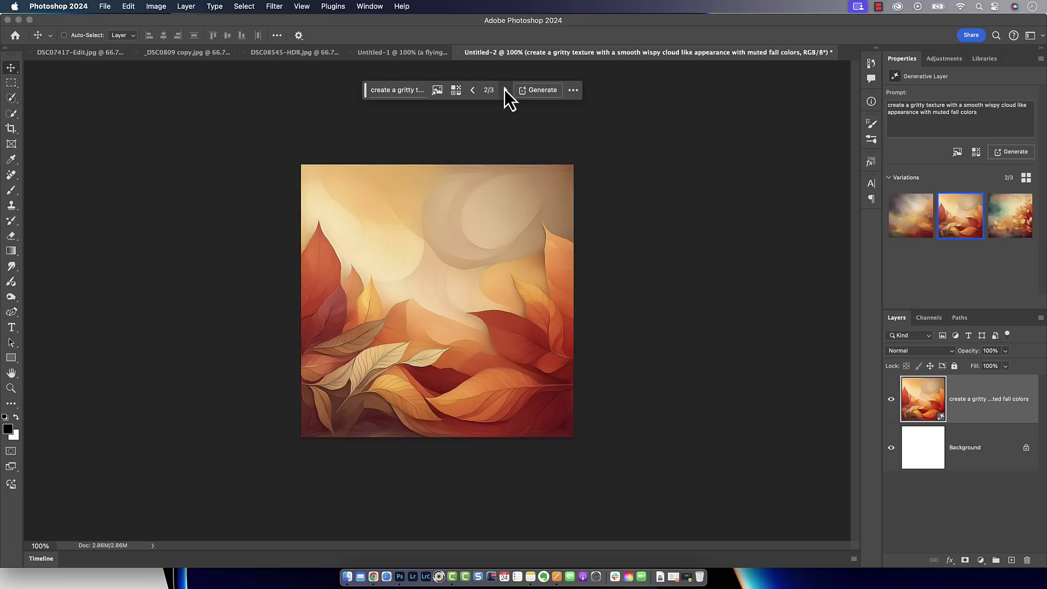
click(505, 90)
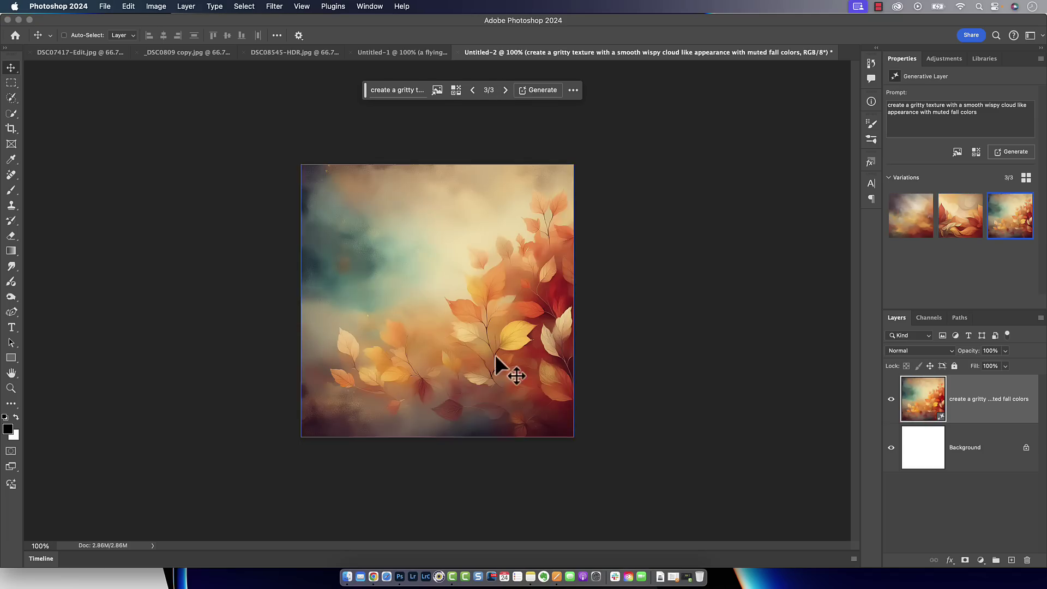
click(475, 91)
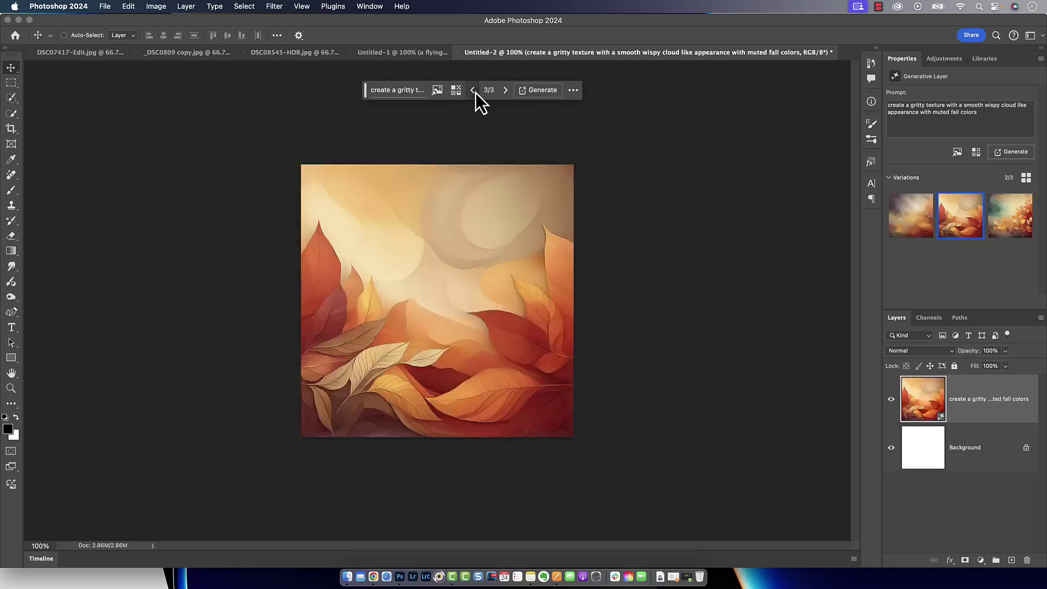
click(475, 91)
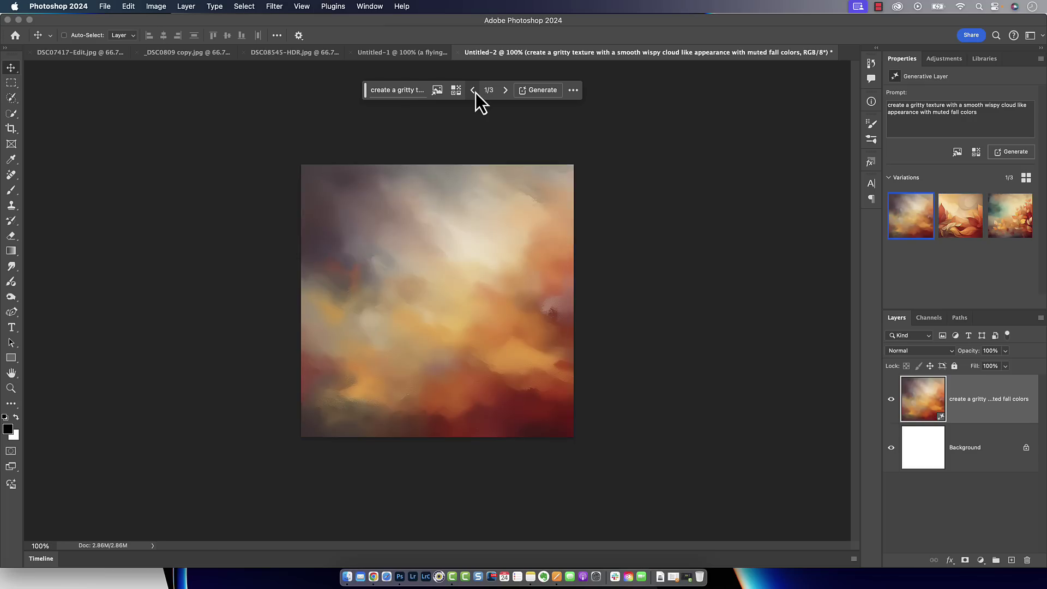
- Show the flying eagle layer, return to variation 1/3, then start and cancel a new generation
click(423, 54)
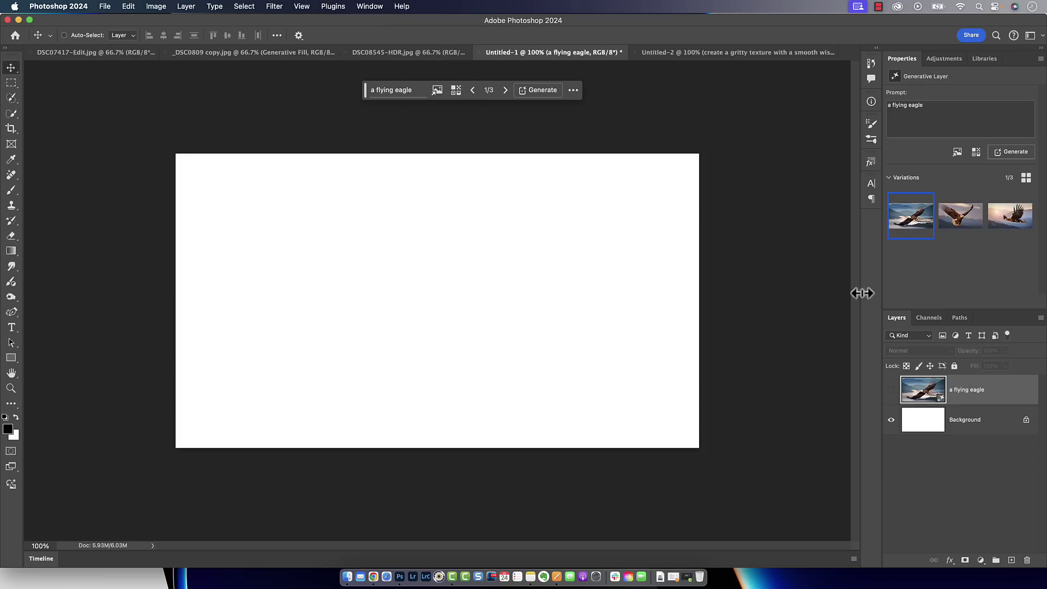
click(891, 390)
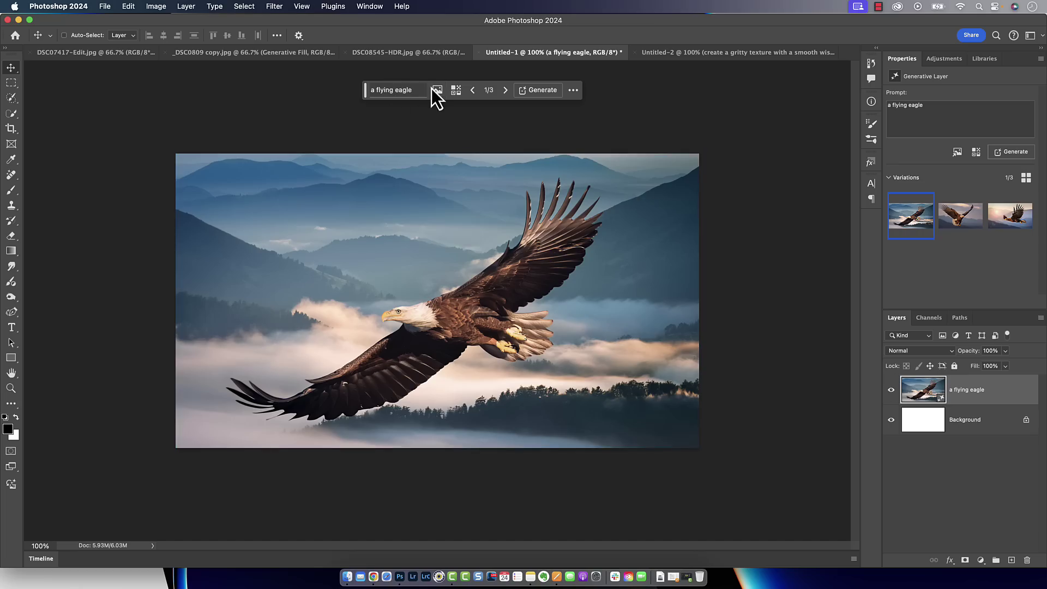
click(505, 90)
click(505, 90)
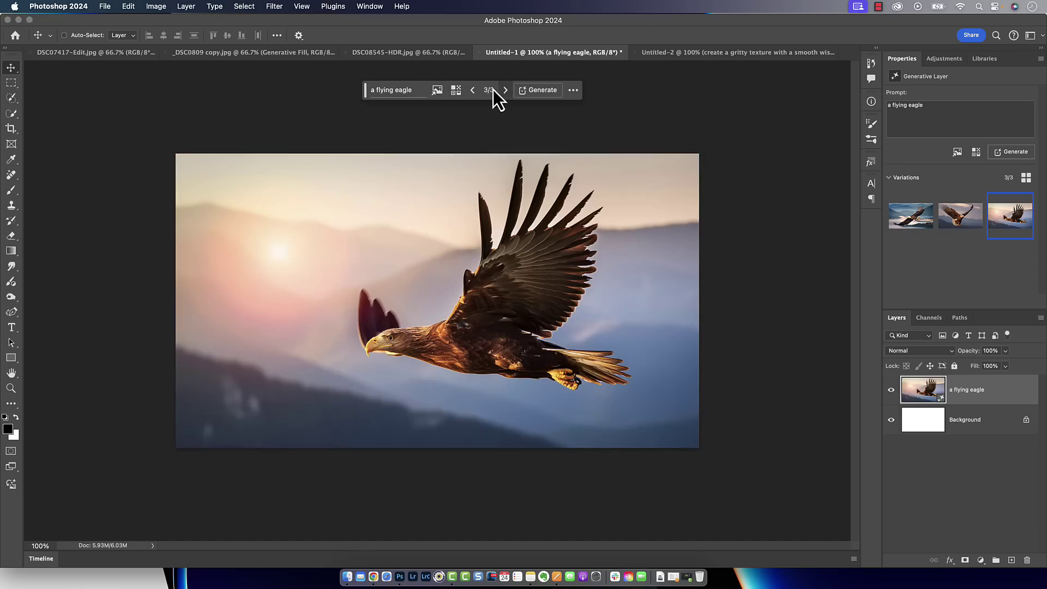
click(470, 94)
click(470, 94)
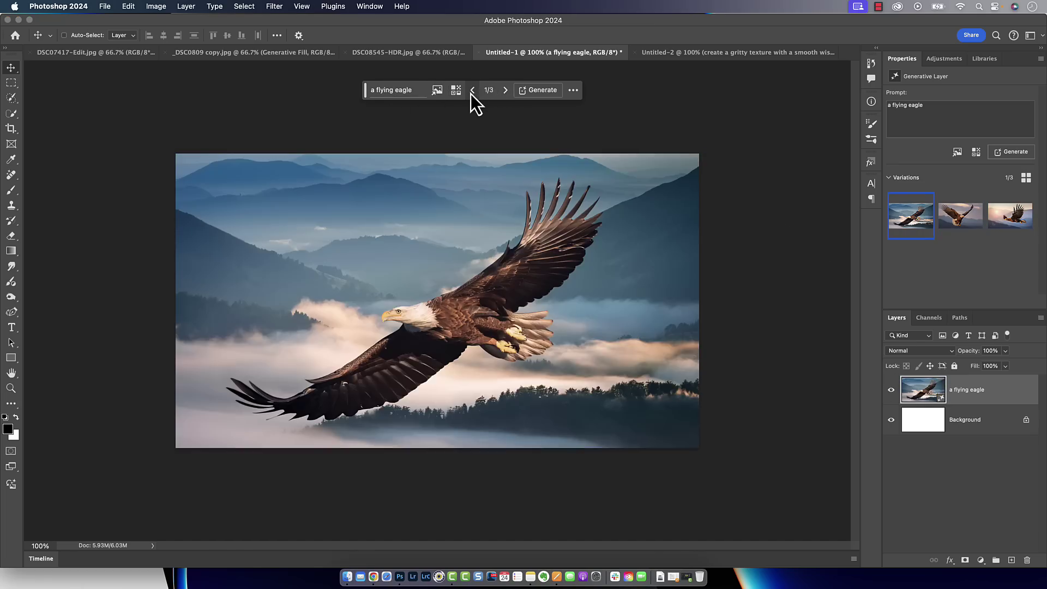
click(518, 94)
click(502, 148)
- Delete the texture document's generated layer, then load the milkshake prompt in Generate image and cancel
click(671, 55)
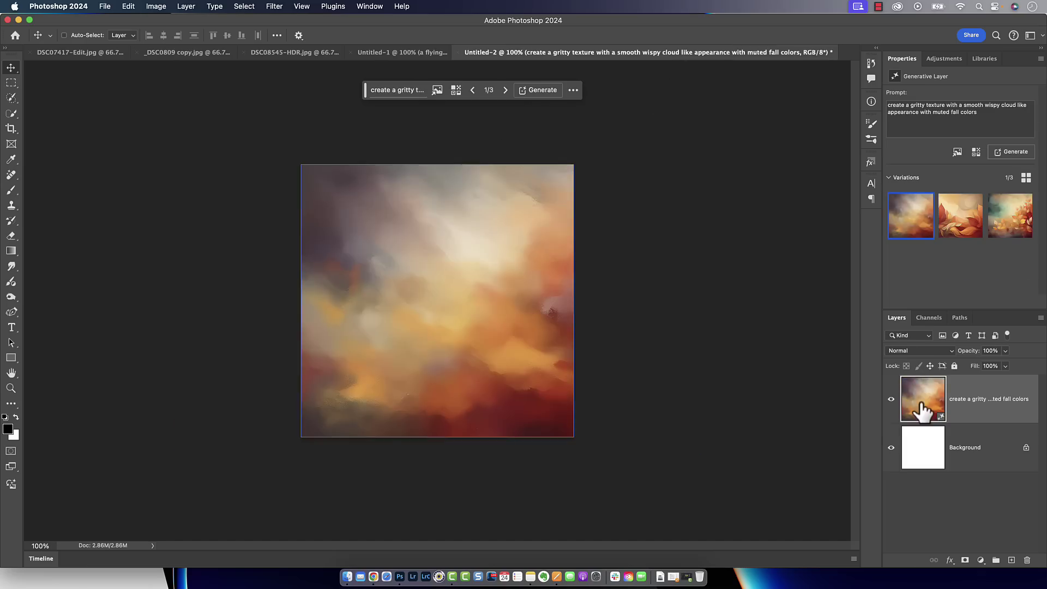
key(BackSpace)
click(465, 90)
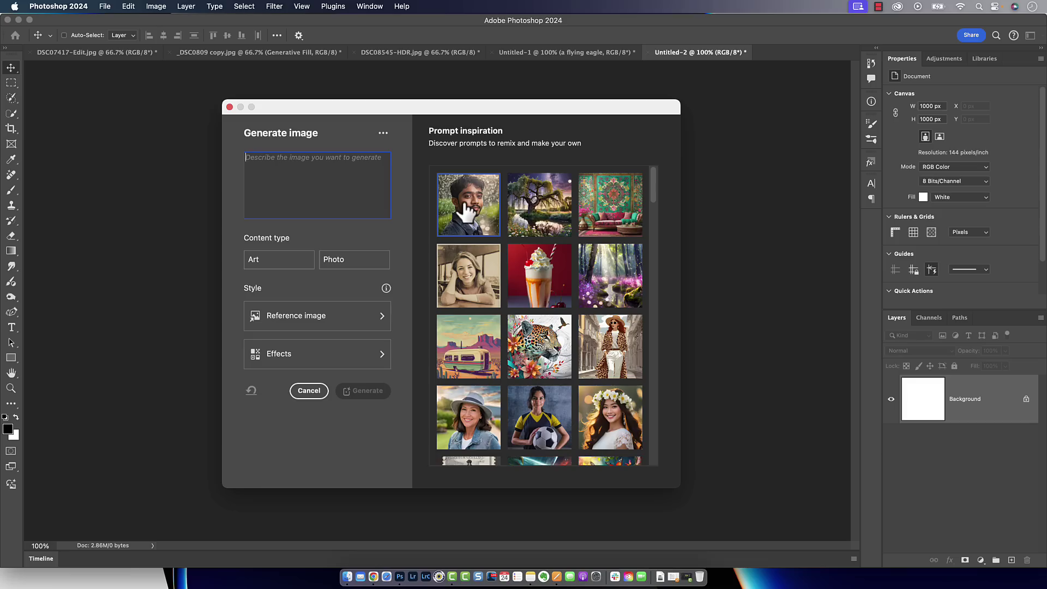
click(560, 279)
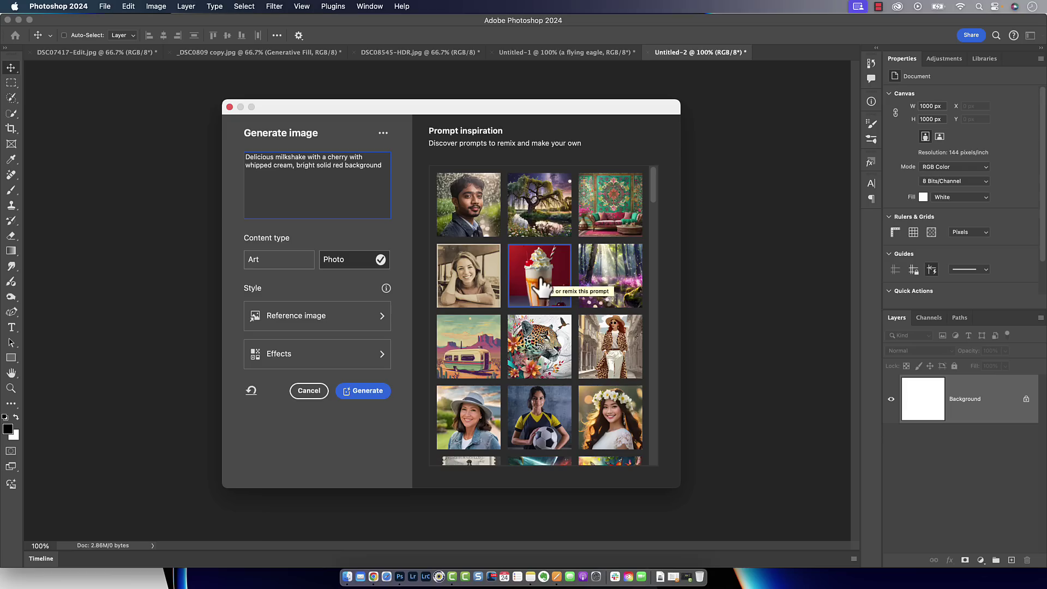
click(311, 391)
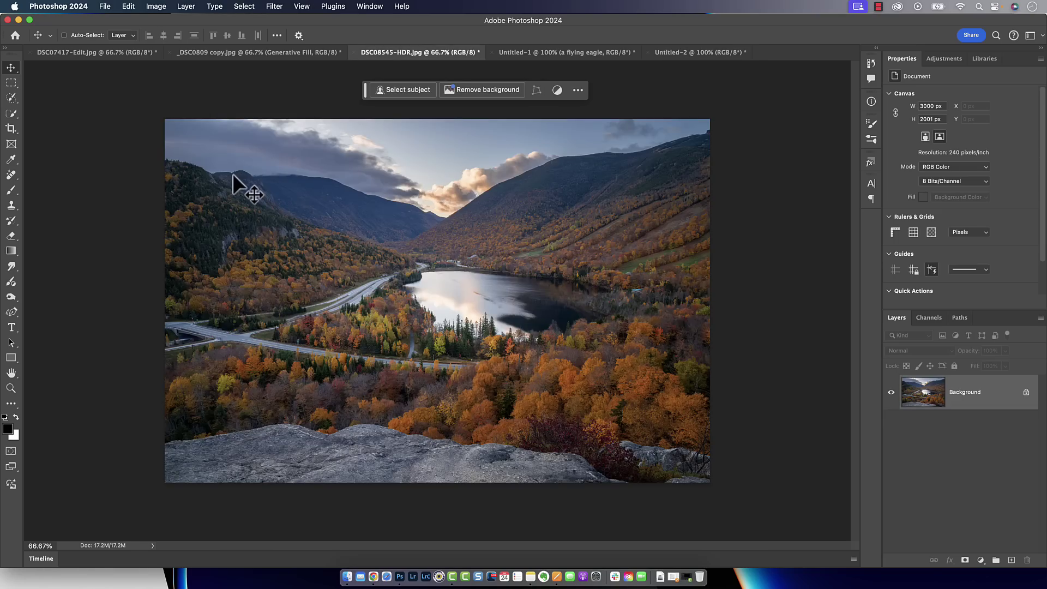
- Set the Adjustment Brush to paint Photo Filter and show the Adjustments panel's single adjustments
click(11, 280)
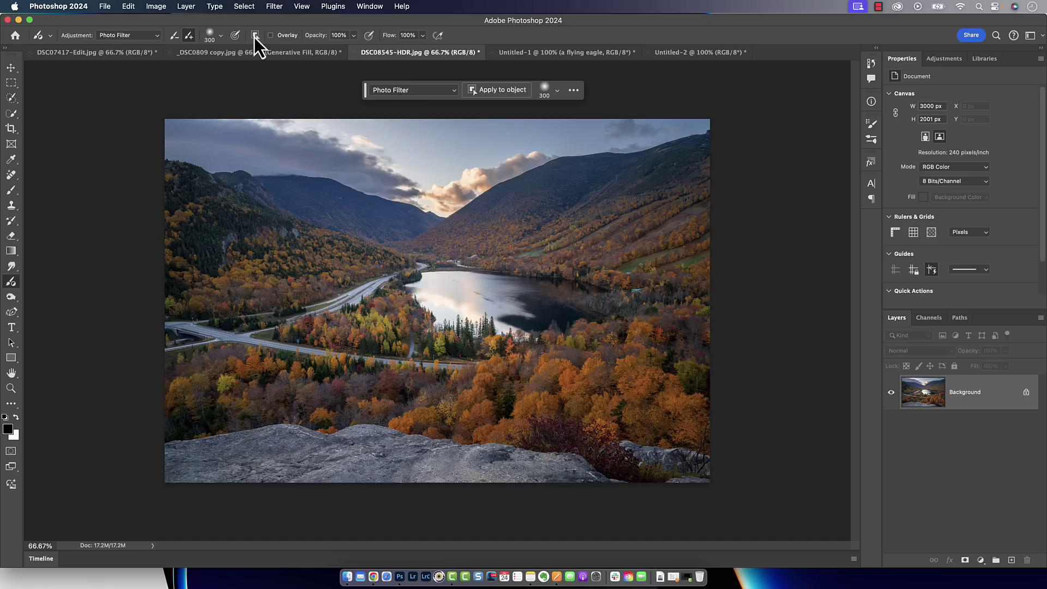
click(120, 36)
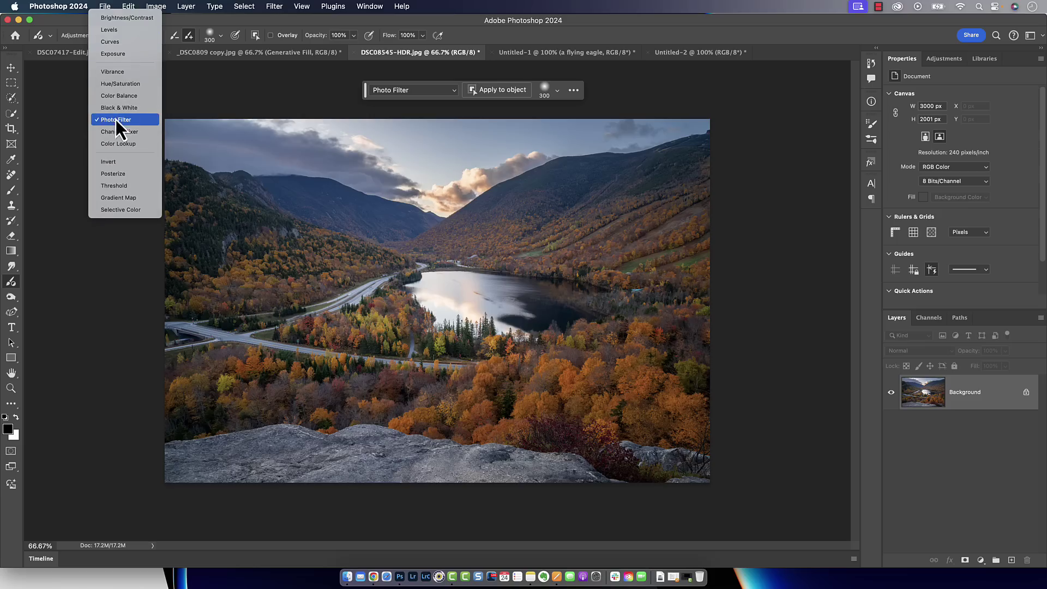
click(565, 31)
click(953, 62)
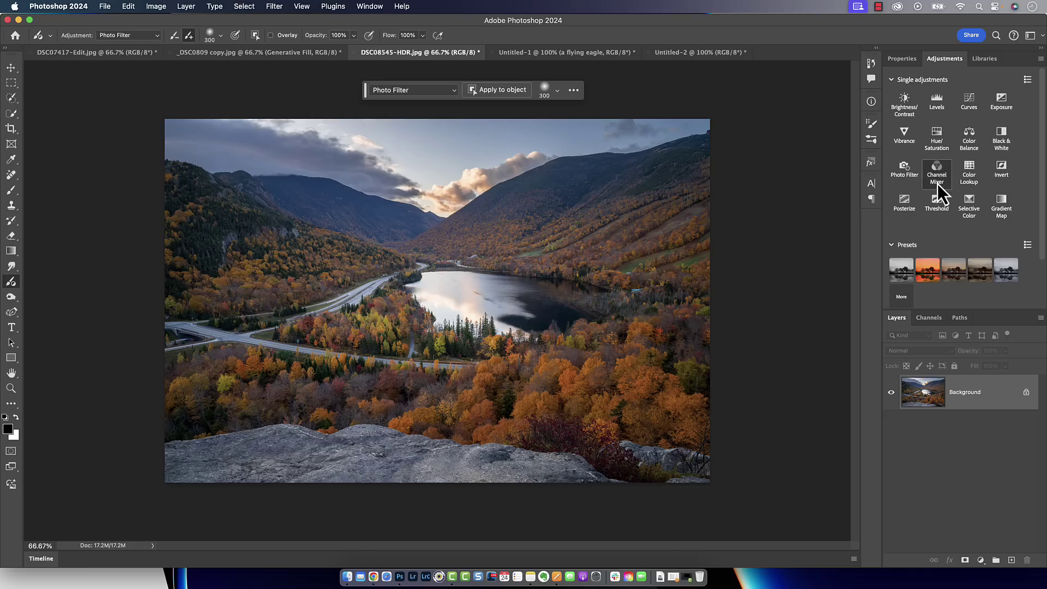
click(149, 36)
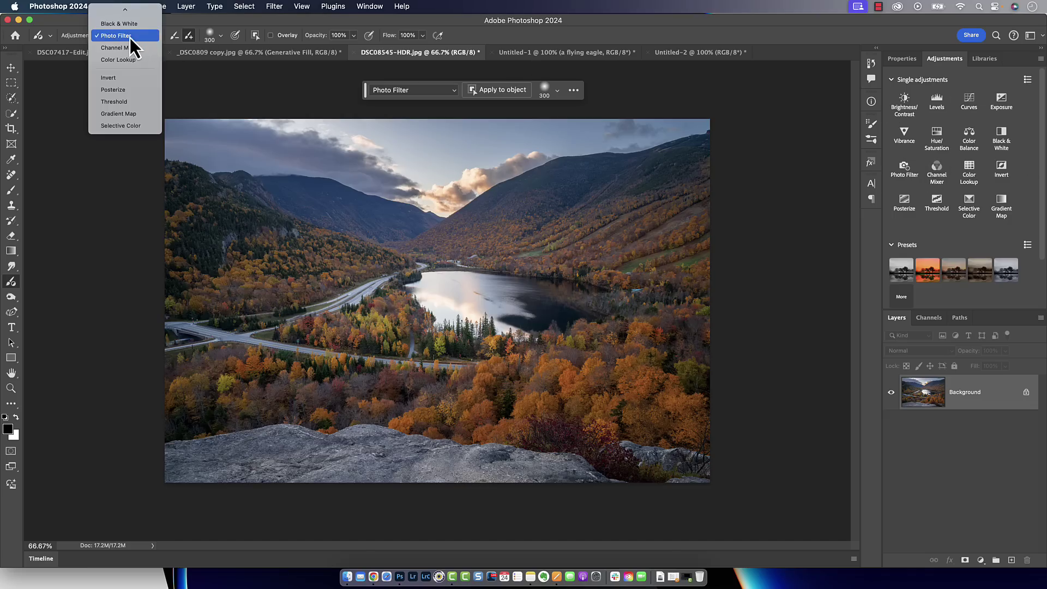
click(130, 37)
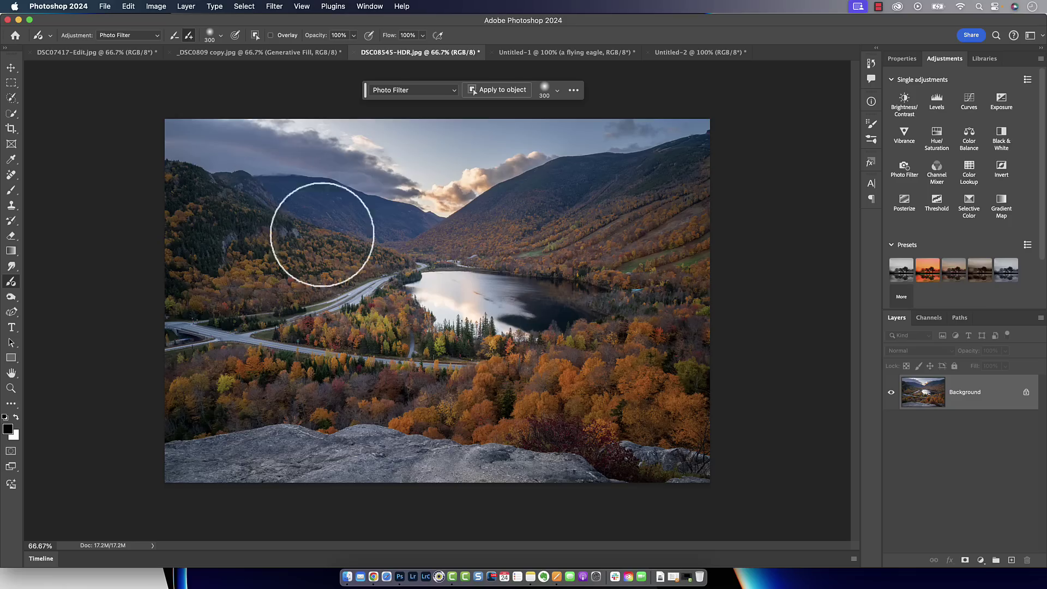
- Paint Warming Filter (85) over the foreground rocks and image top, and set Density to 25%
mouse_move(320, 448)
mouse_down()
mouse_move(368, 451)
mouse_move(213, 452)
mouse_move(161, 464)
mouse_move(475, 466)
mouse_move(443, 452)
mouse_up()
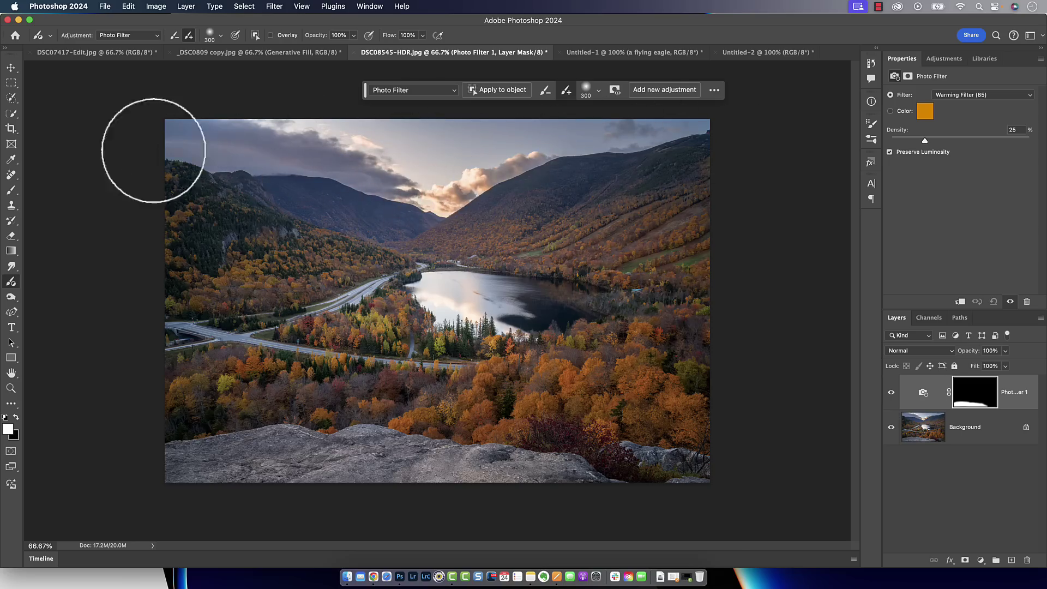
drag(133, 144, 720, 134)
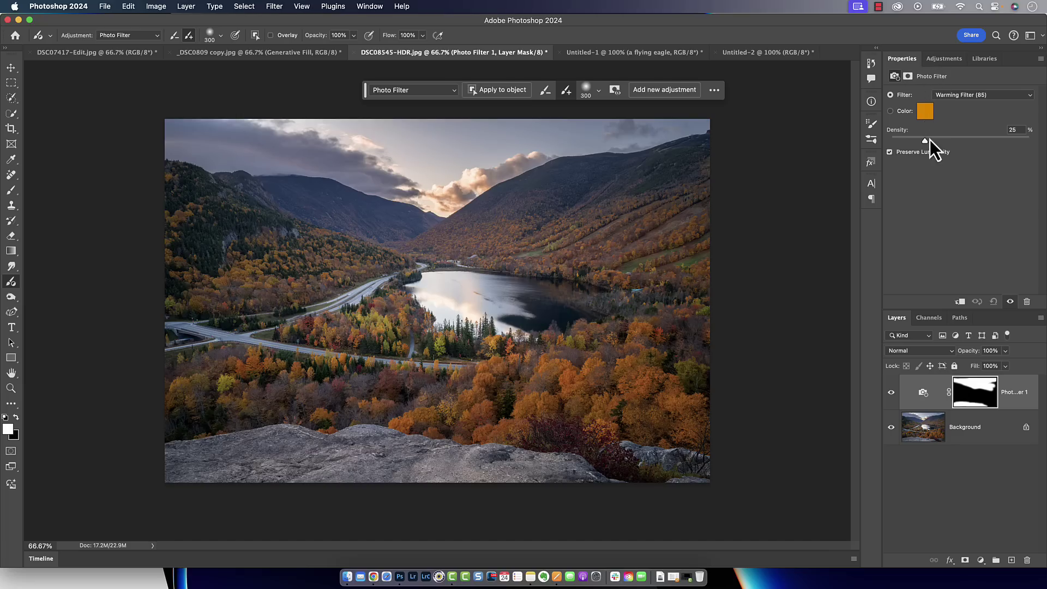
mouse_move(927, 141)
mouse_down()
mouse_move(1040, 145)
mouse_move(929, 147)
mouse_up()
- Refine the warming mask using the Subtract and Add brush modes, then return to the Move tool
click(173, 35)
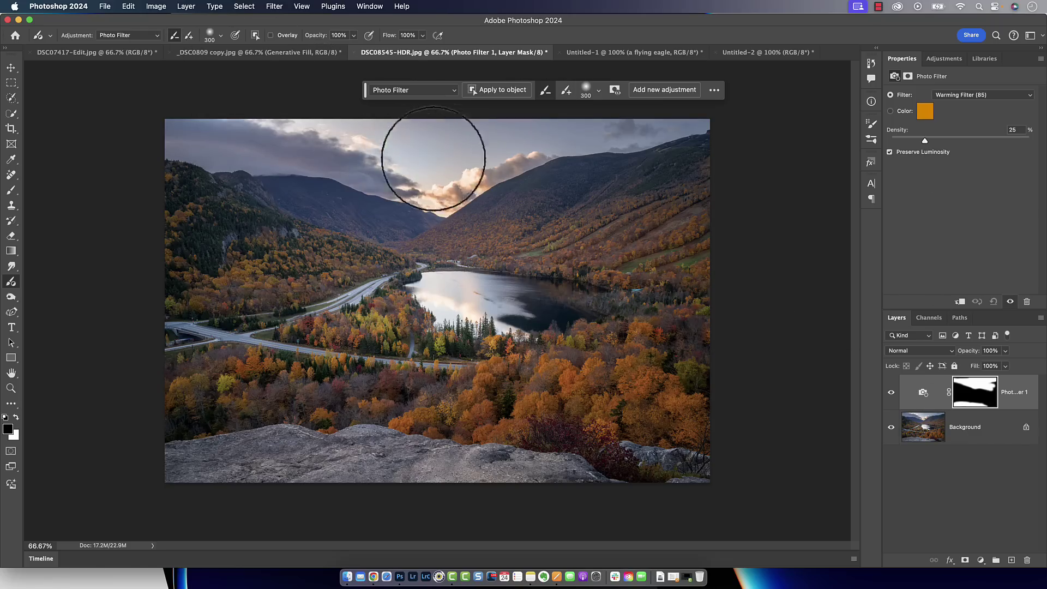
click(190, 36)
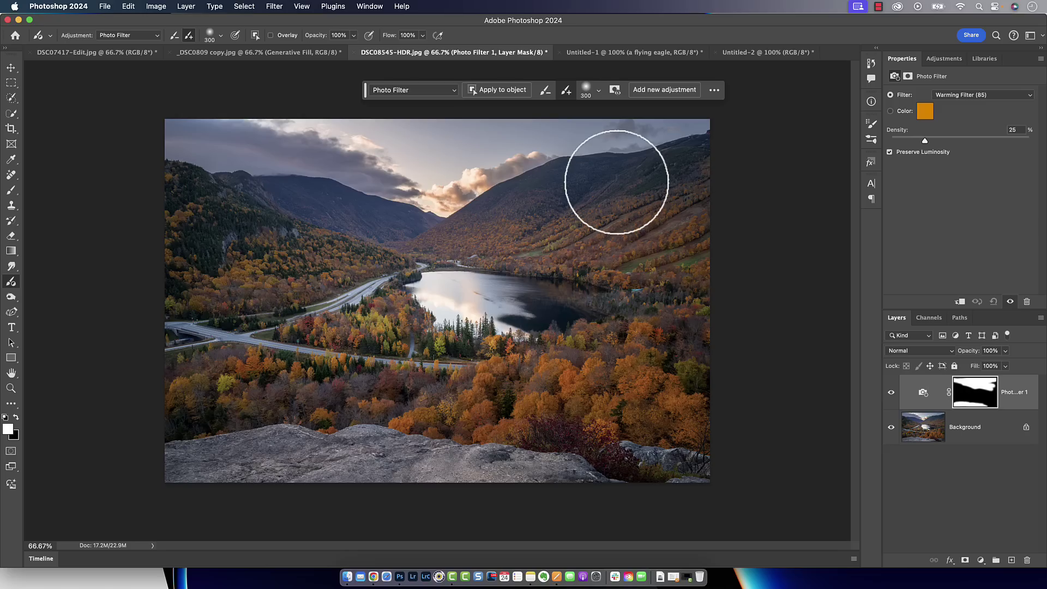
key(v)
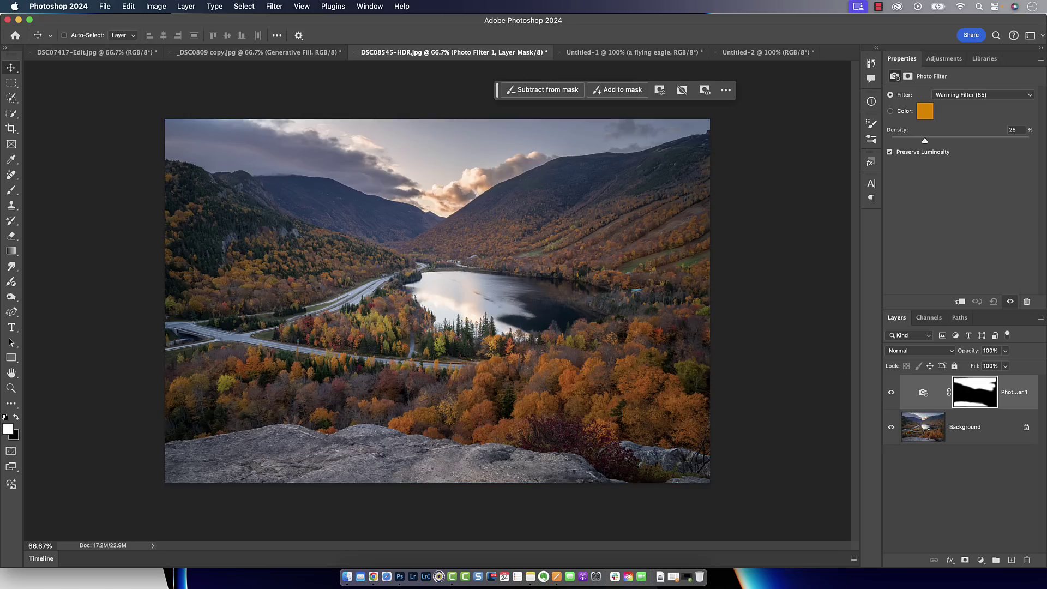
- Compare the warming layer off and on, then add a type layer on the sky reading 'TEXT'
click(890, 392)
click(891, 392)
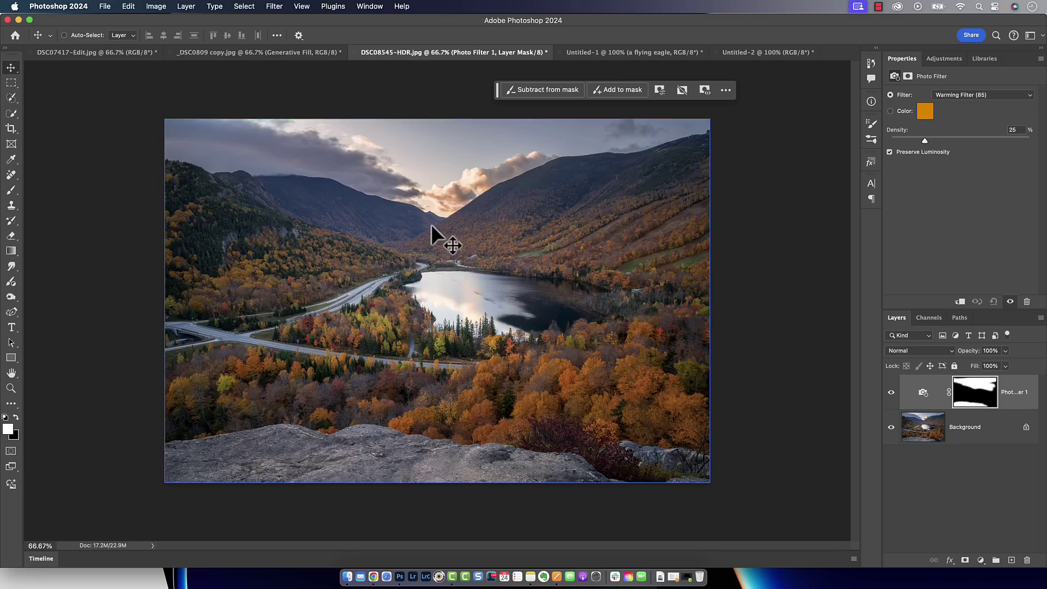
key(t)
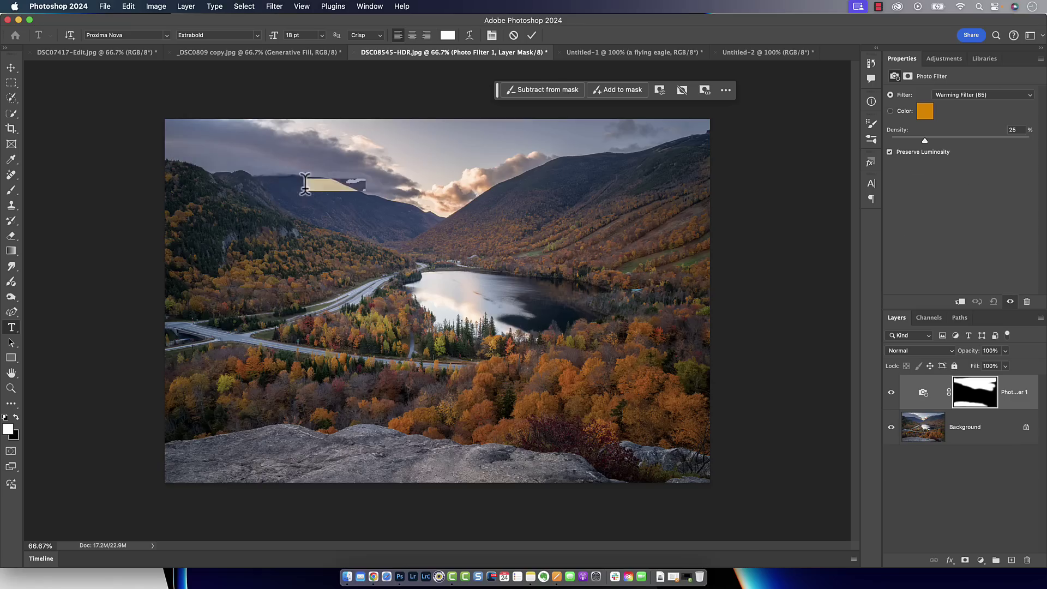
click(305, 186)
key(BackSpace)
text(TEST)
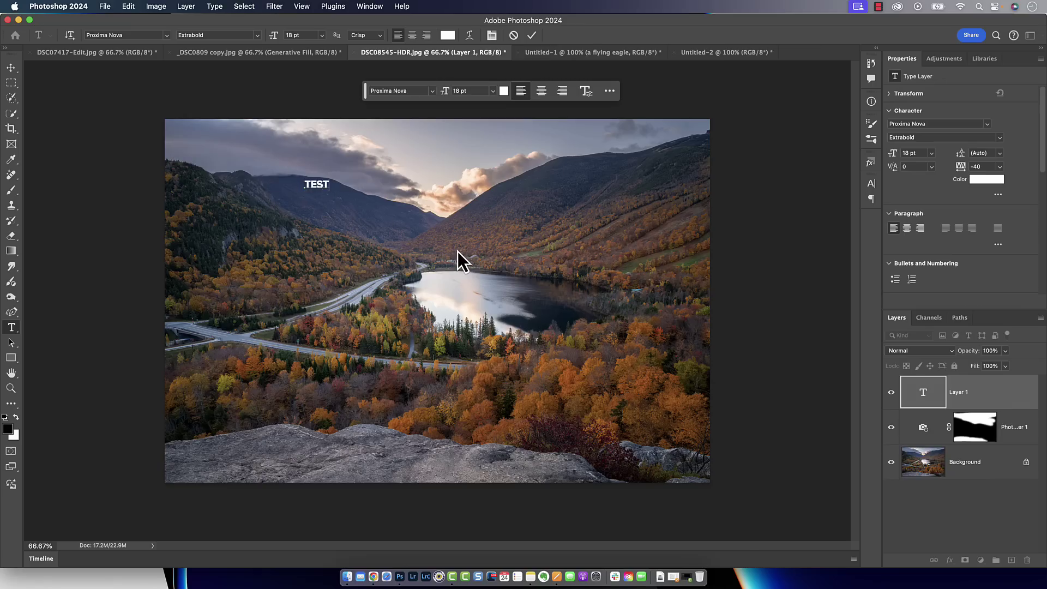
key(BackSpace)
key(BackSpace)
text(XT)
- Commit the TEXT type layer and start a Free Transform on it
click(642, 294)
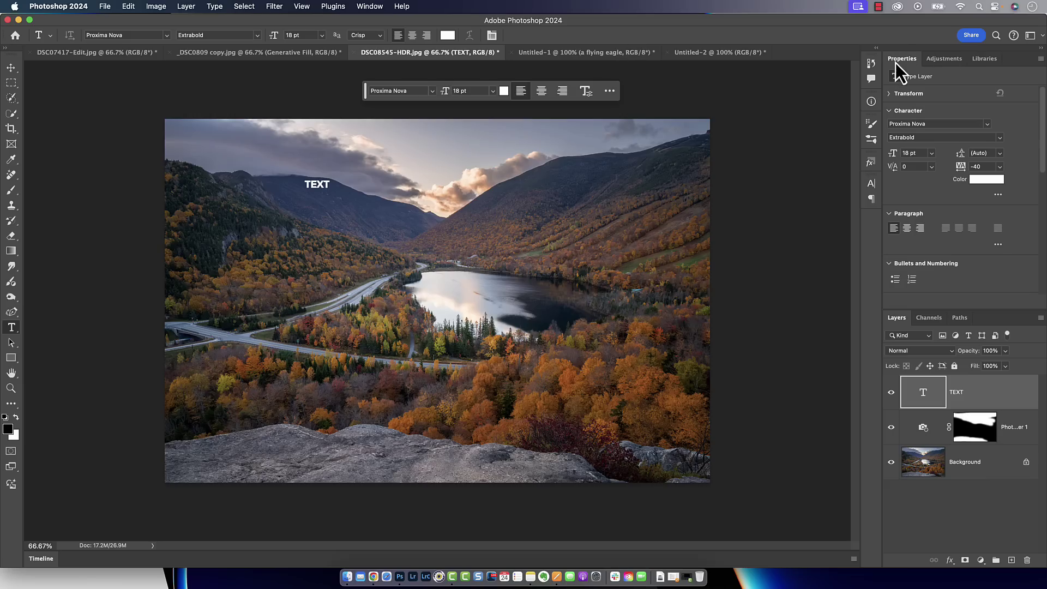
scroll(937, 205, down, 5)
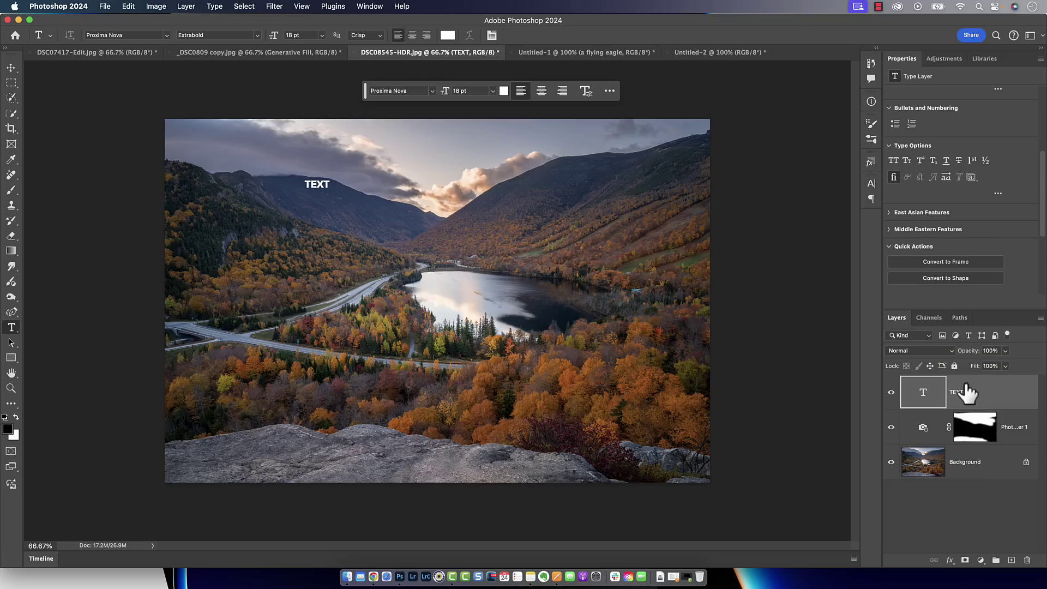
key(super+t)
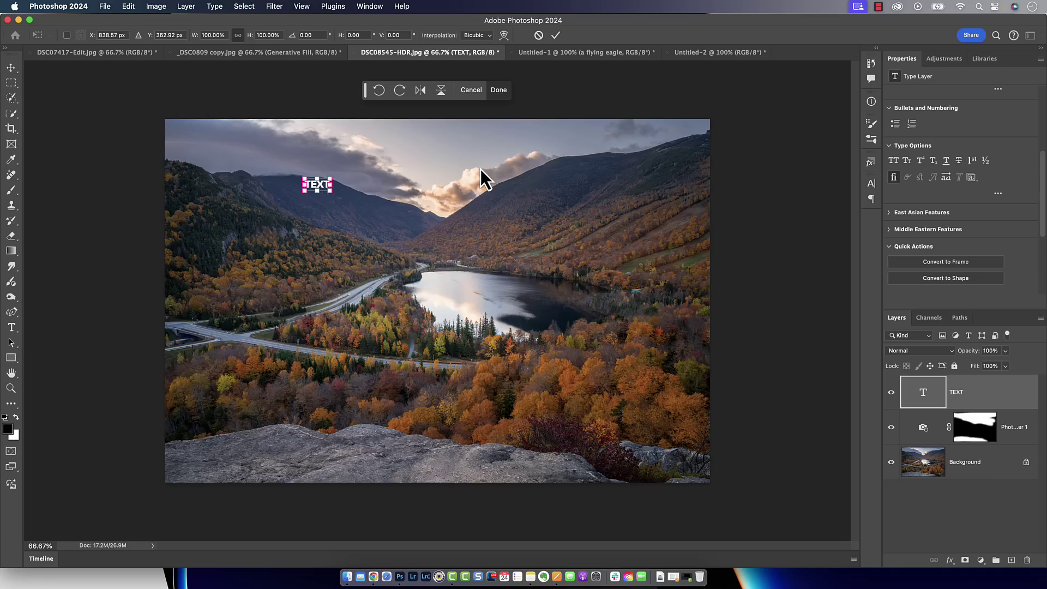
- Cancel the TEXT layer's transform and shift the contextual task bar slightly left
click(472, 94)
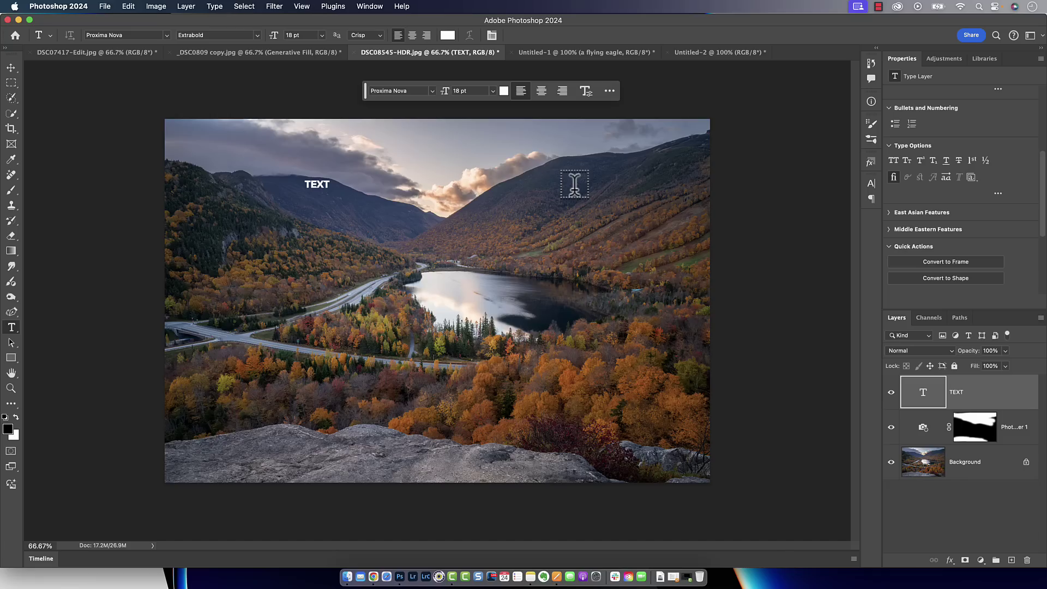
drag(367, 92, 349, 96)
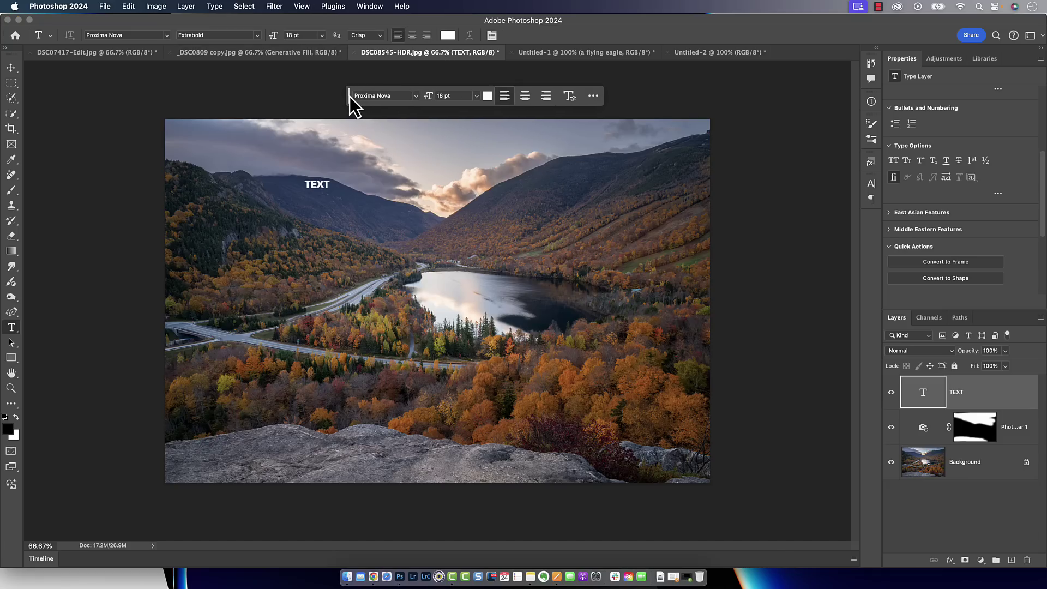